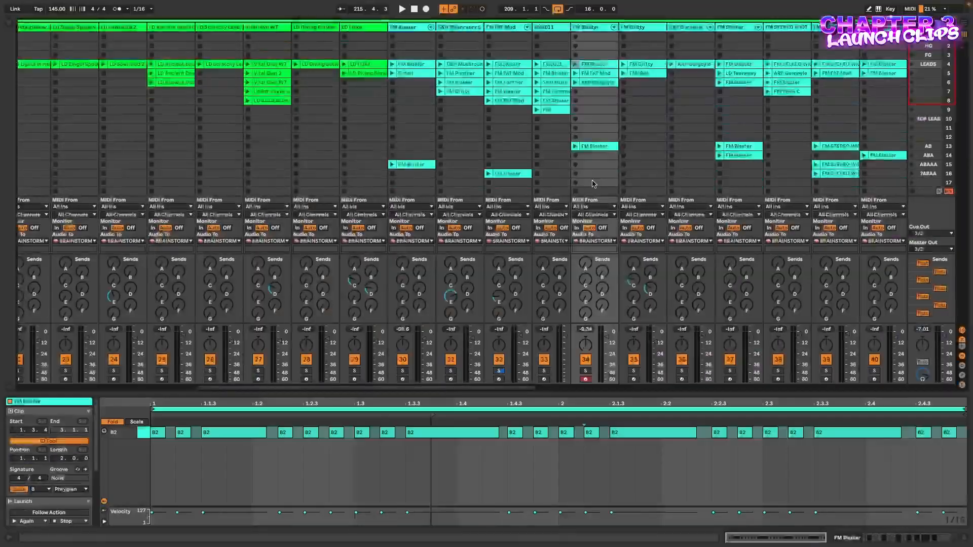
Review the key assignment of the FM Blaster clip in the LEADS scene and start playback
key("ctrl+k")
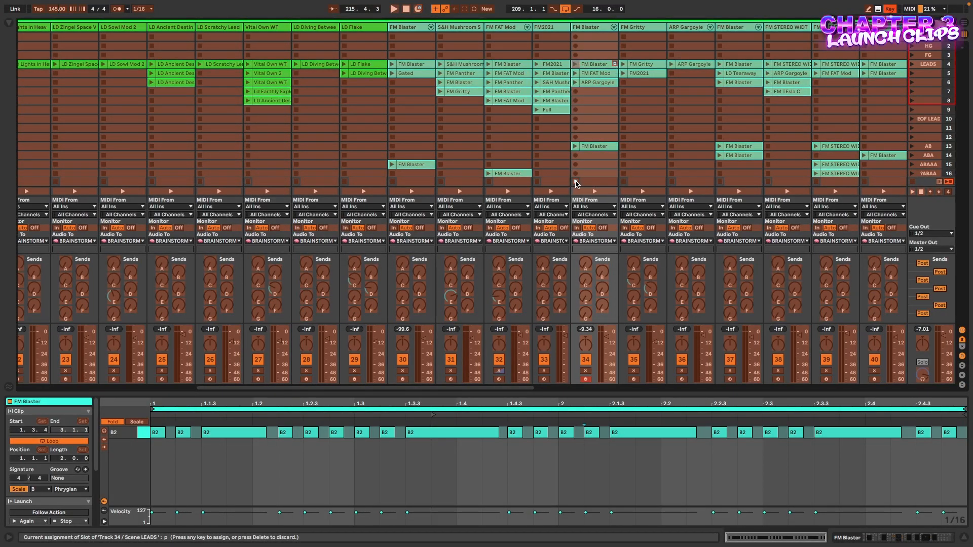
key("ctrl+k")
key("space")
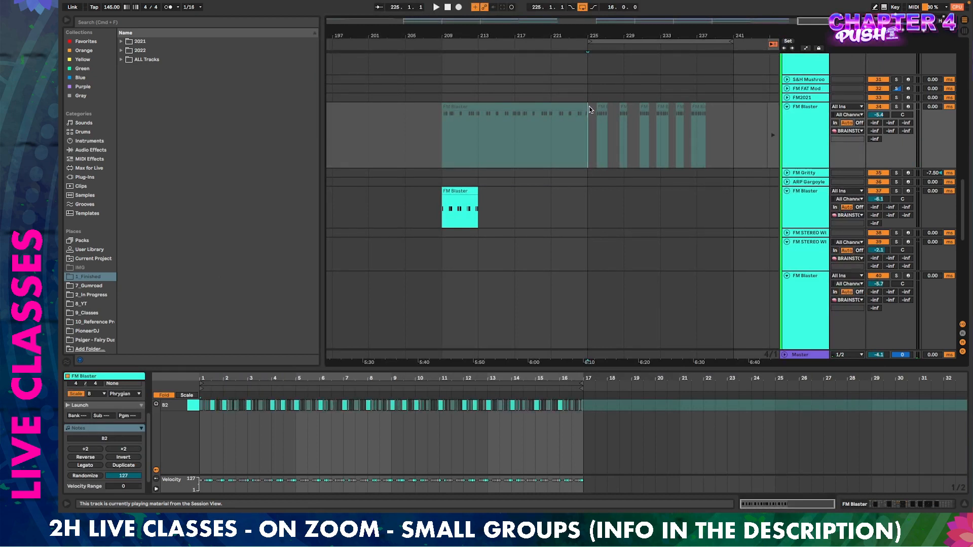
Consolidate the recorded FM Blaster fragments from bar 225 to 241 into one clip and re-enable arrangement playback
left_click_drag(590, 109, 715, 113)
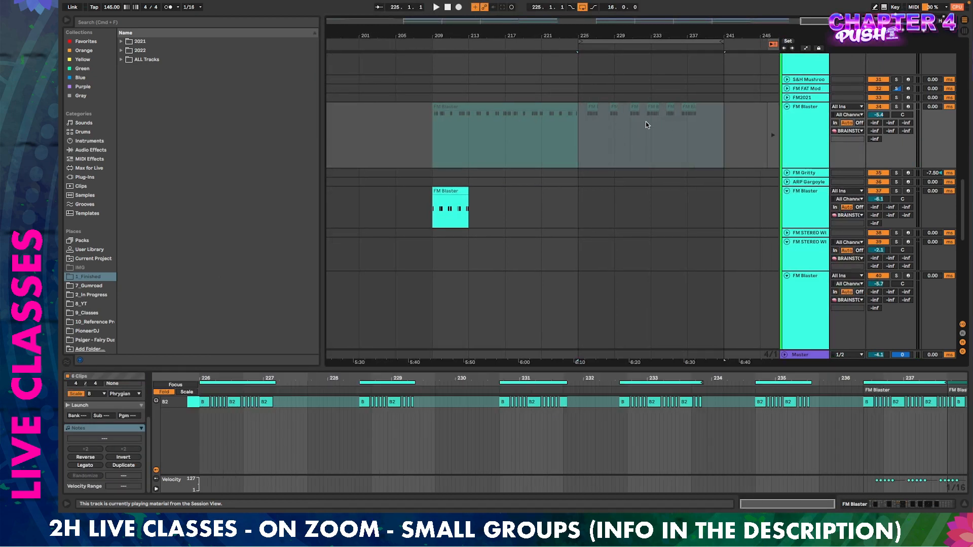
key("super+j")
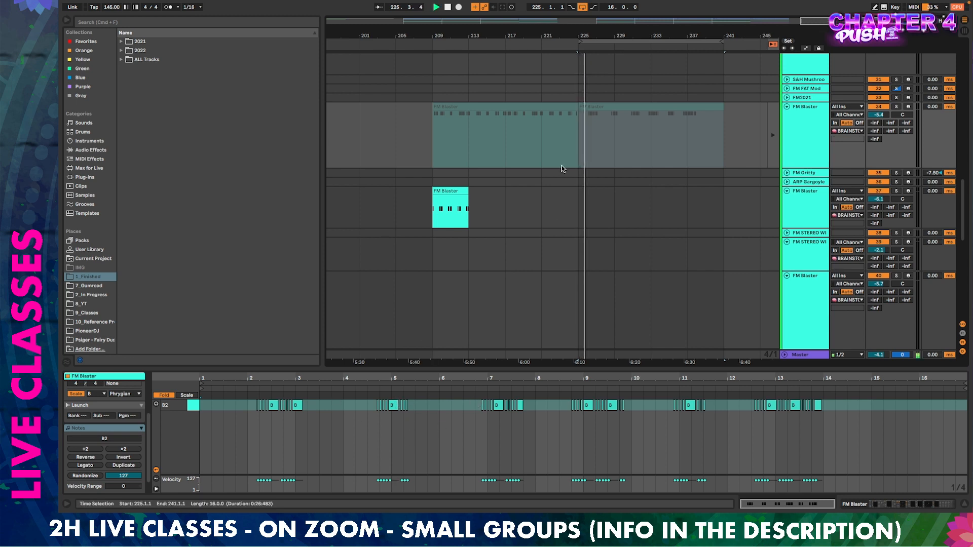
left_click(772, 45)
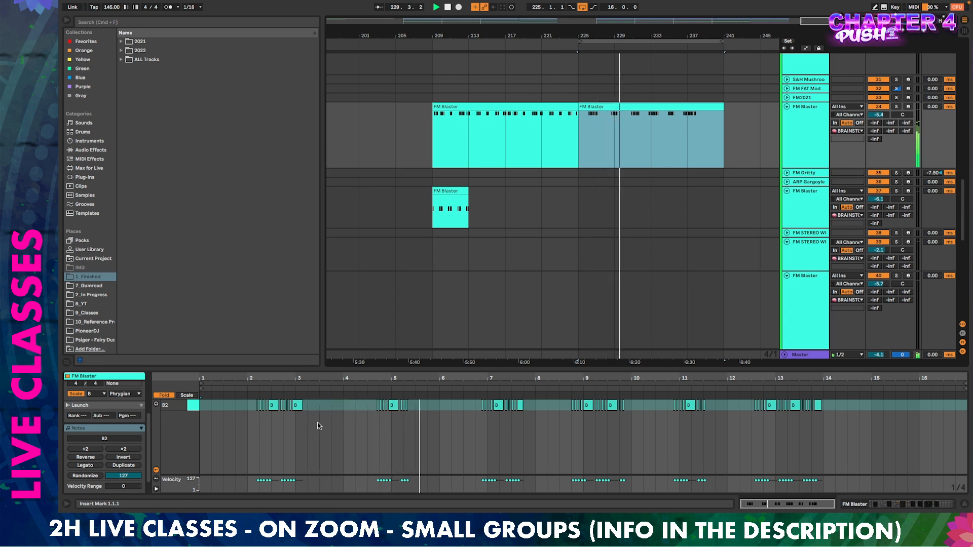
Delete the first phrase of notes in the consolidated clip and loop the section from bar 3 to bar 8
left_click_drag(305, 425, 233, 407)
key("Delete")
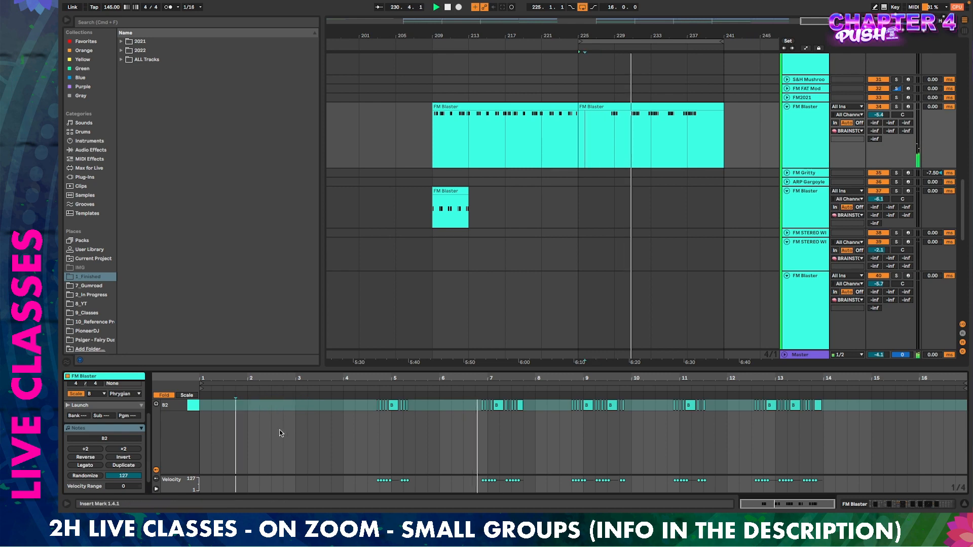
left_click_drag(297, 430, 537, 400)
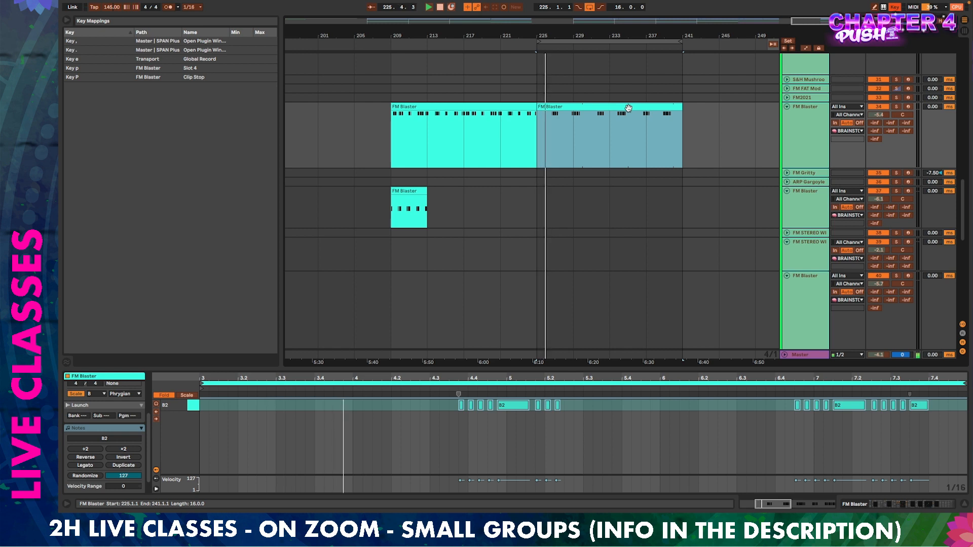
Leave key mapping mode, move the looped clip's start marker to 3.3 and stop playback
key("super+k")
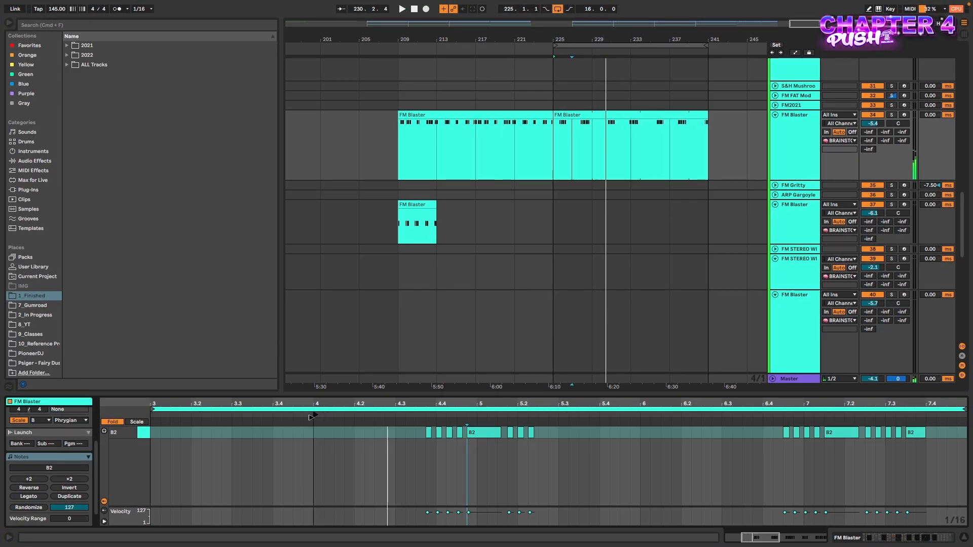
left_click(311, 416)
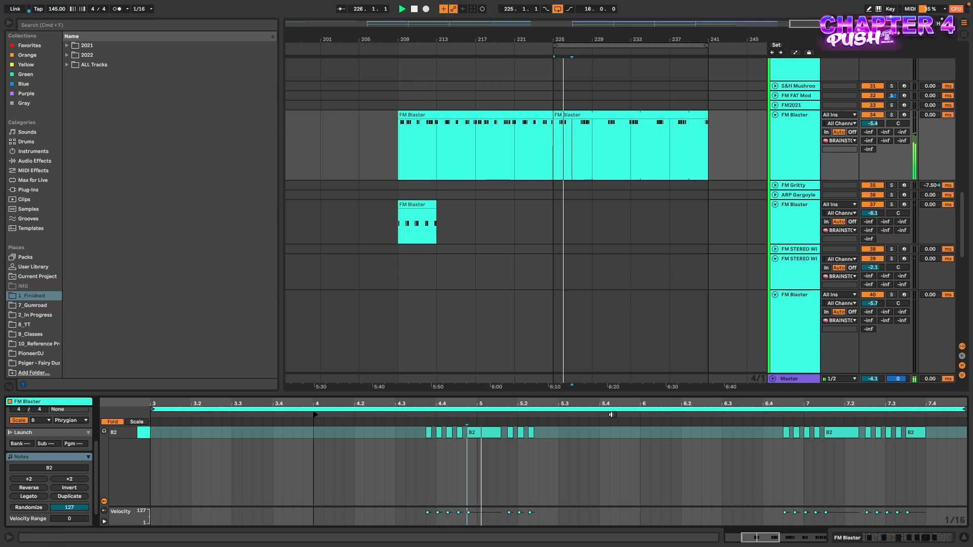
left_click(233, 415)
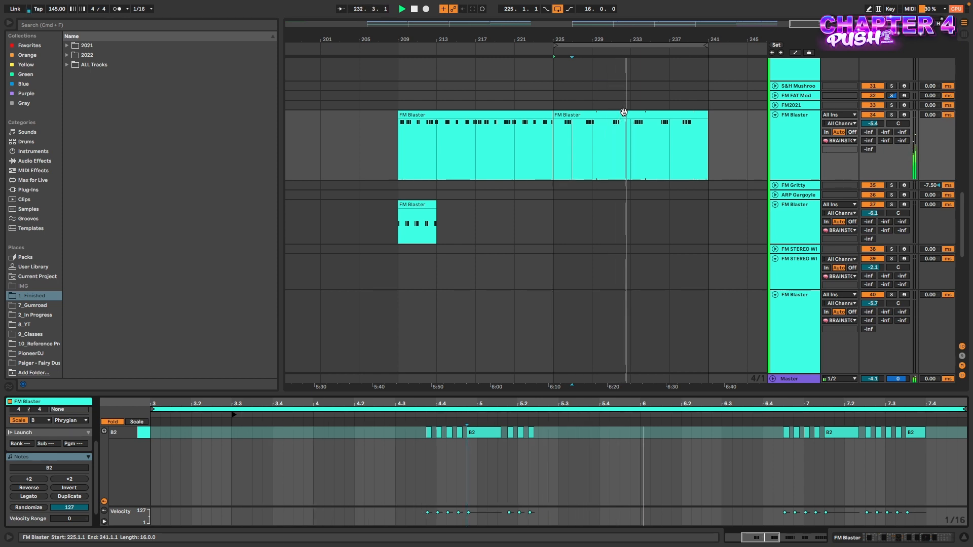
key("space")
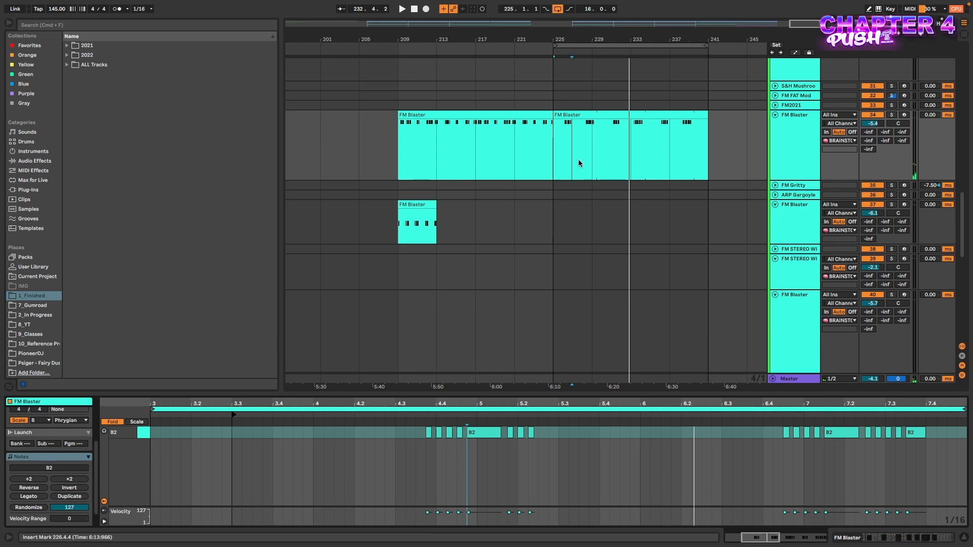
Consolidate the looped FM Blaster clip from bar 225 to 241 and loop its first eight bars
left_click(601, 113)
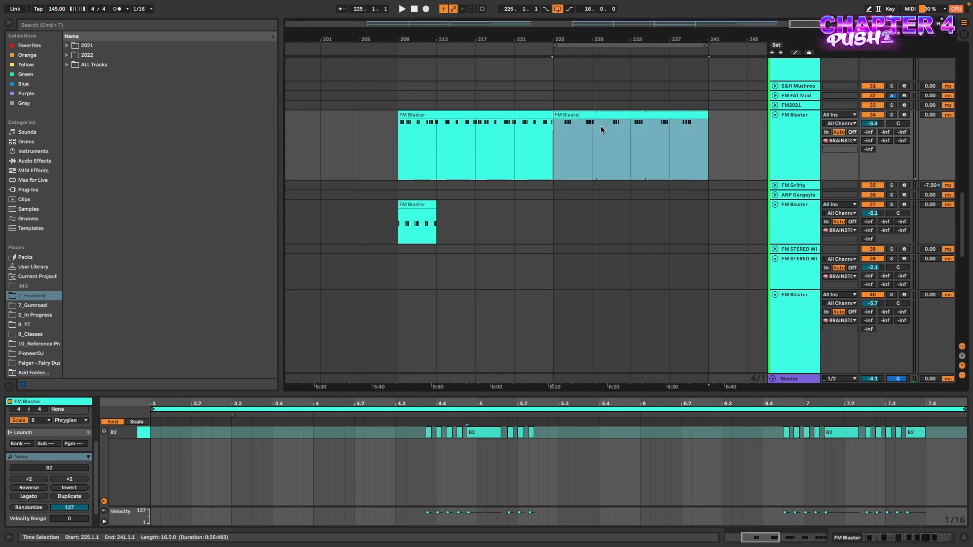
key("super+j")
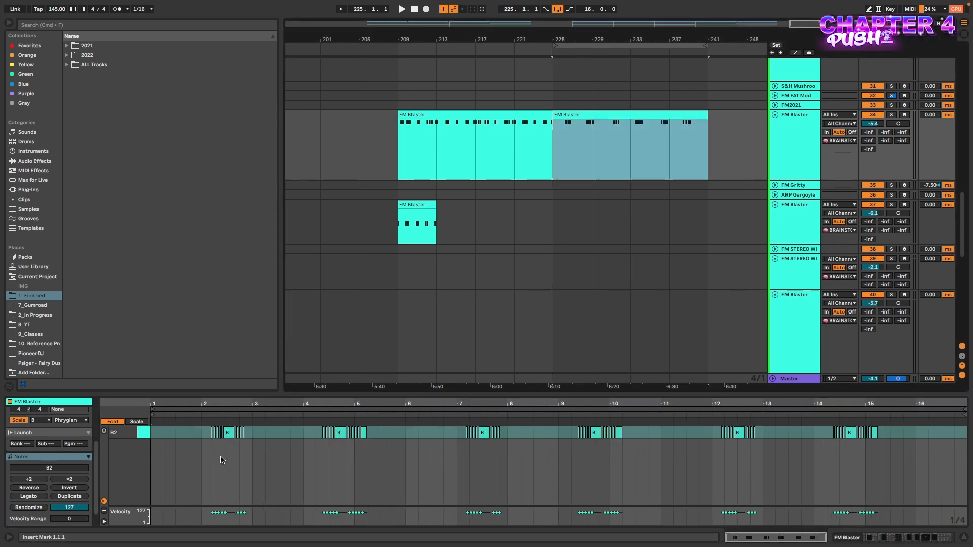
left_click_drag(152, 451, 558, 427)
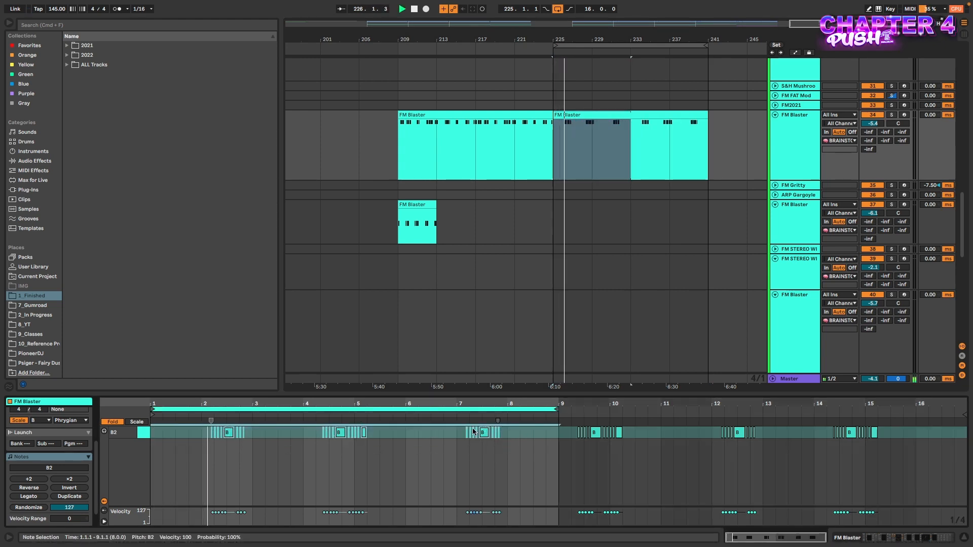
left_click(368, 459)
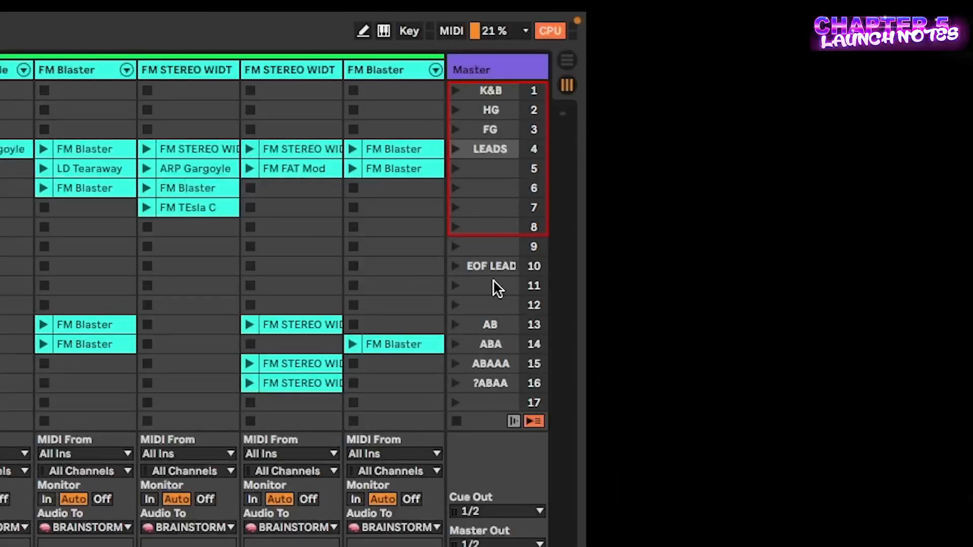
Capture the playing FM Blaster clip into an inserted scene below scene 11 and name it "NEW SCENE"
left_click(493, 284)
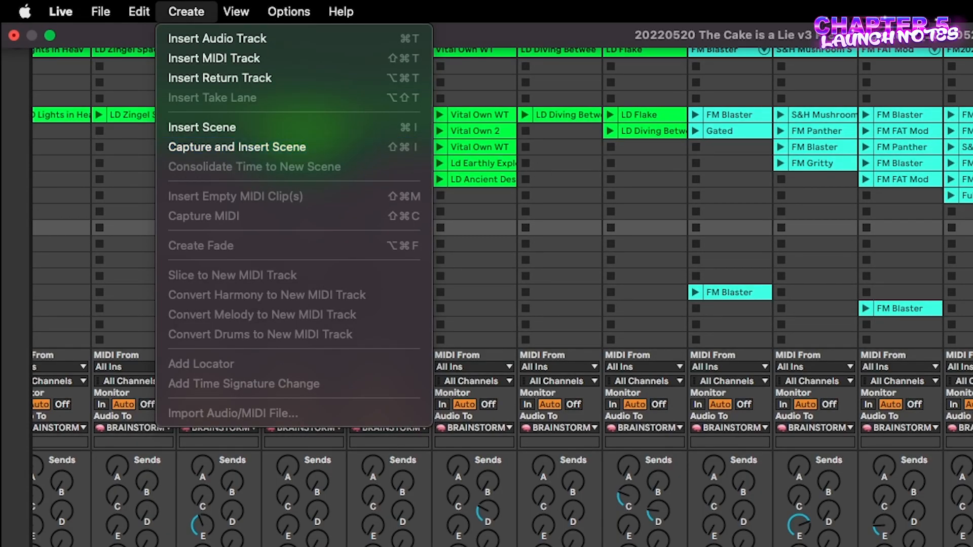
left_click(265, 147)
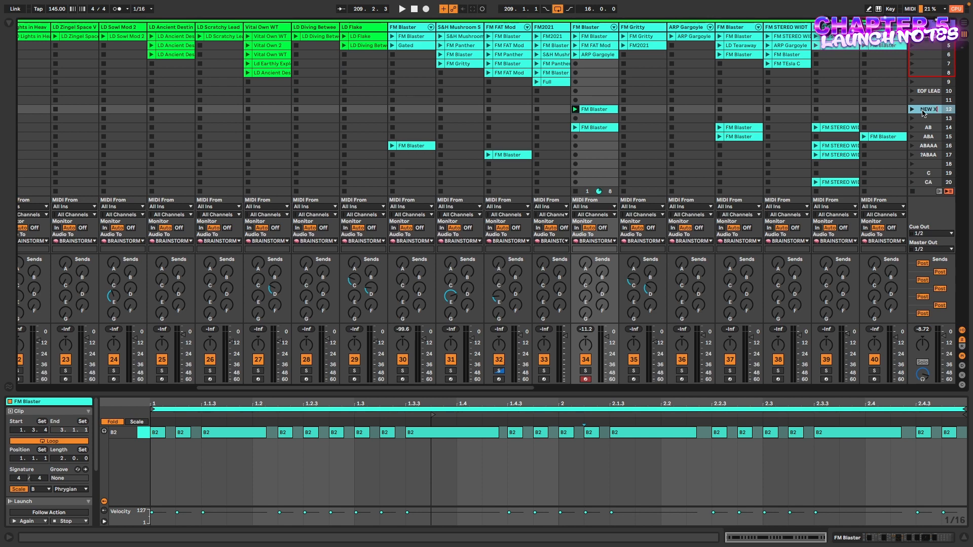
left_click(602, 490)
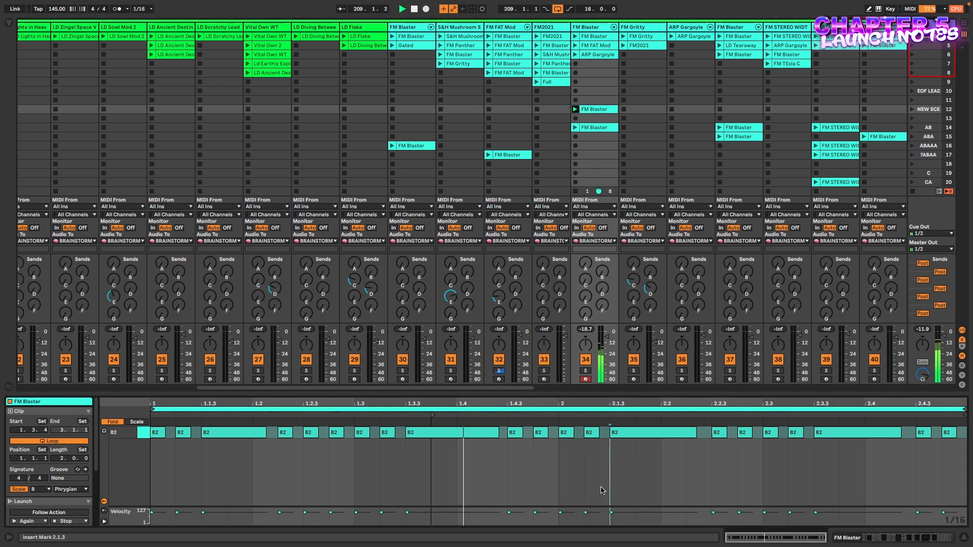
Select all notes of the captured FM Blaster clip and rehearse deactivating and reactivating them during playback
key("ctrl+a")
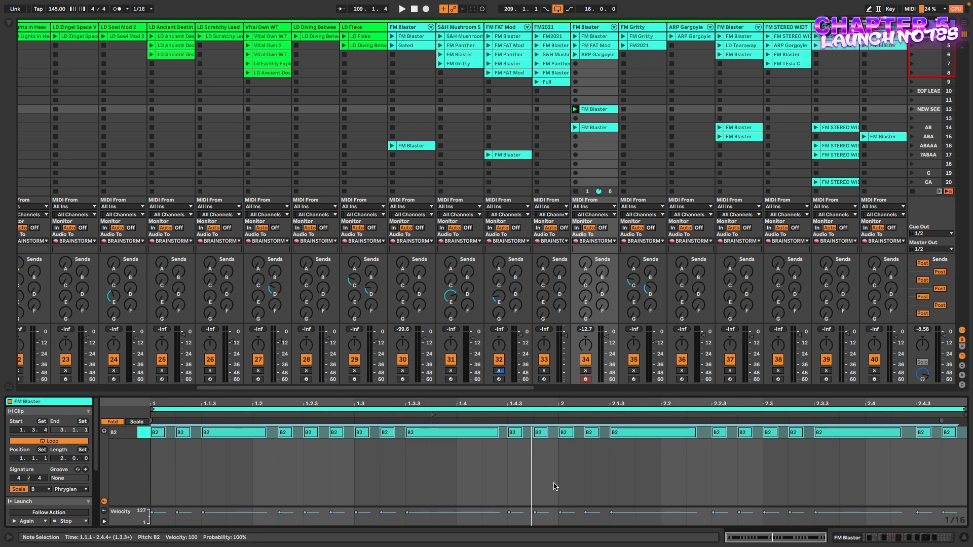
key("0")
key("0")
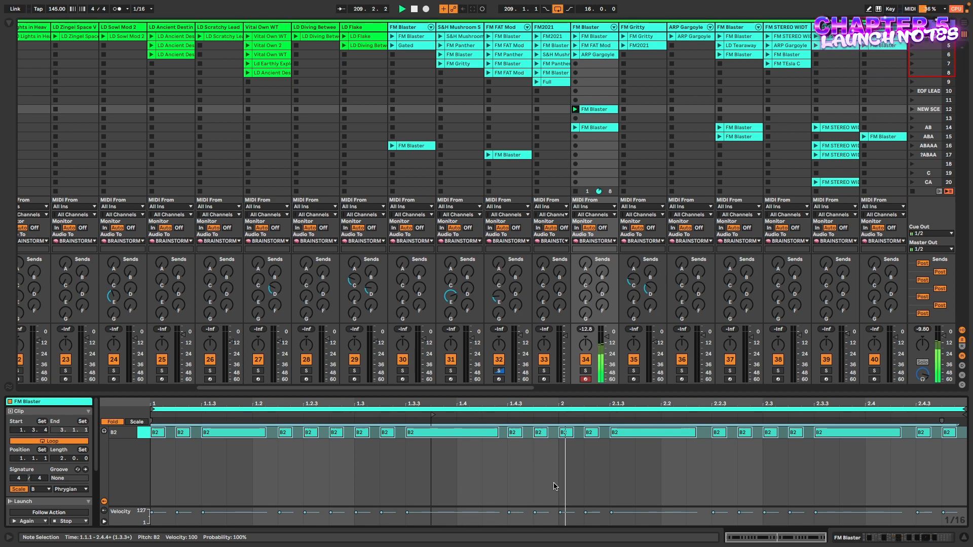
key("0")
key("0")
key("0")
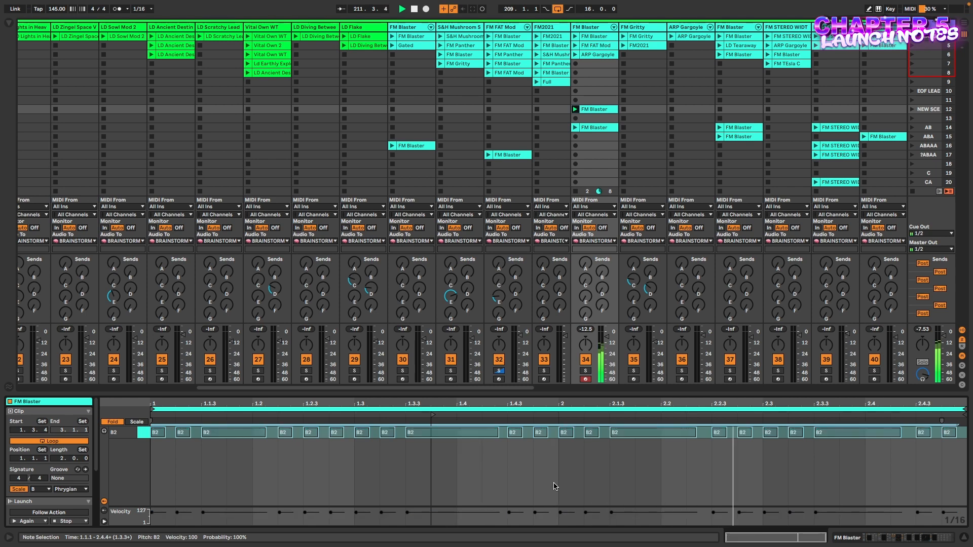
key("0")
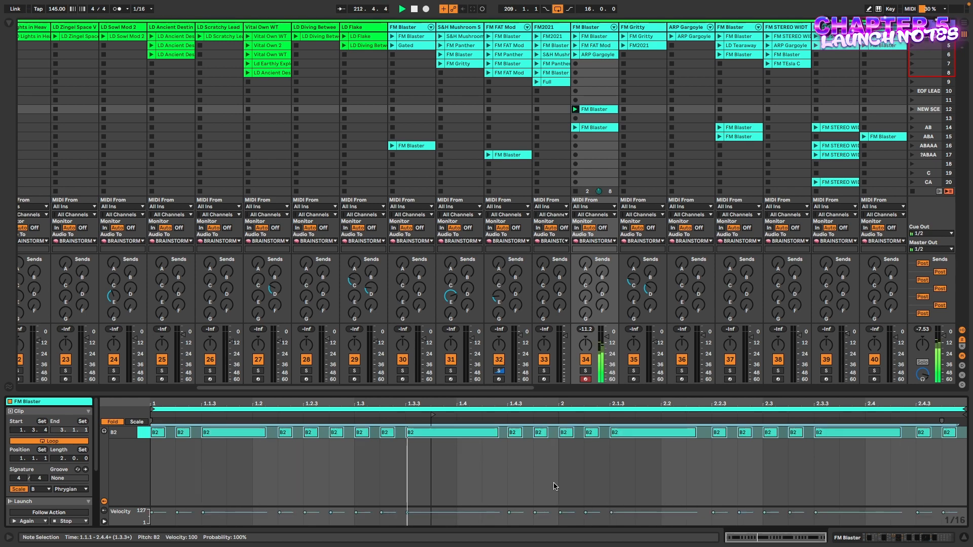
Record a rhythm into the arrangement by repeatedly deactivating and reactivating all notes of the playing FM Blaster clip
key("0")
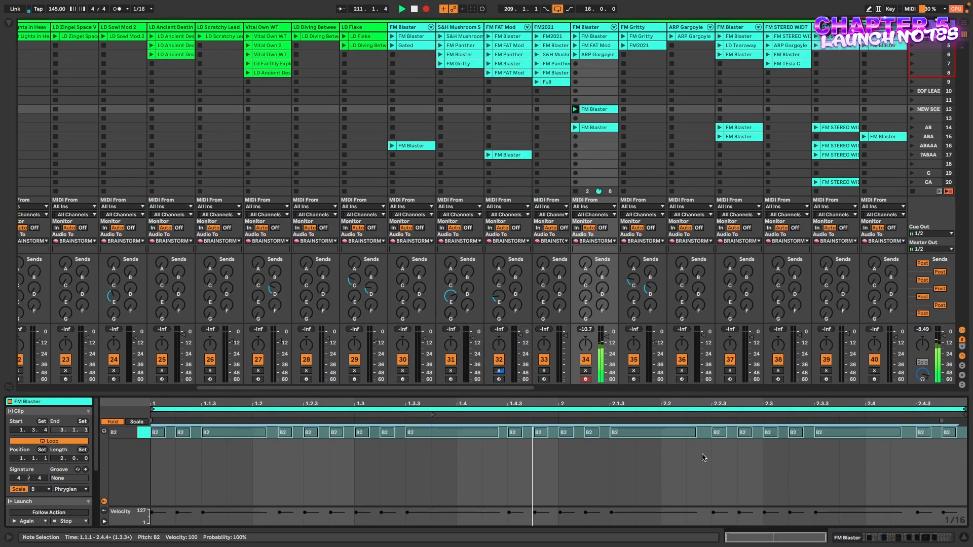
key("0")
key("0")
key("0")
key("0")
key("0")
key("0")
key("0")
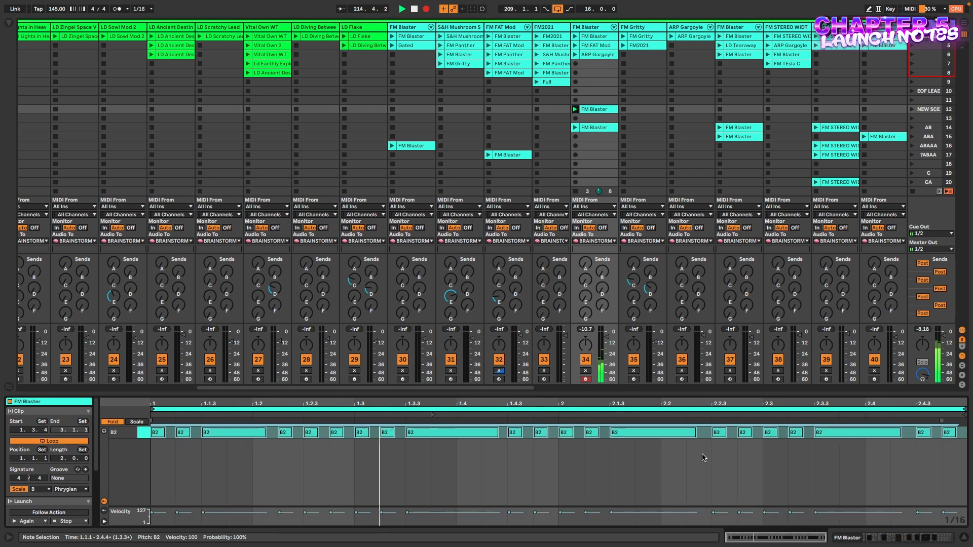
key("0")
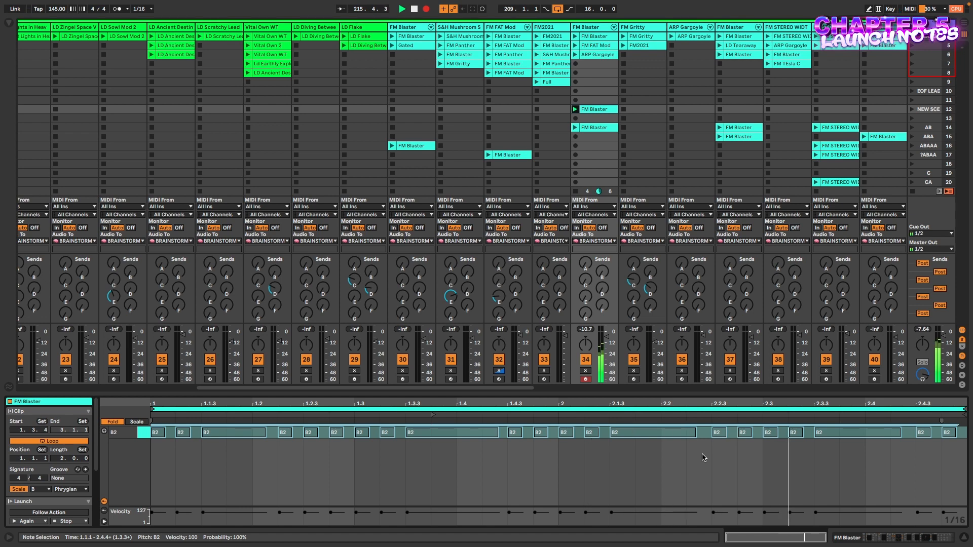
In the Arrangement, consolidate the recorded FM Blaster clips from bar 209 to 217 into one clip and loop that section for playback
key("Tab")
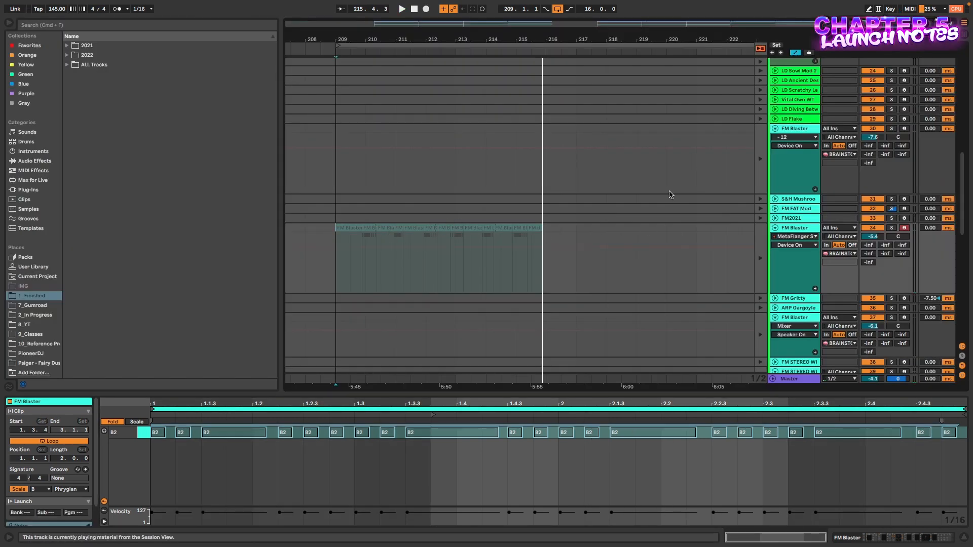
left_click(344, 278)
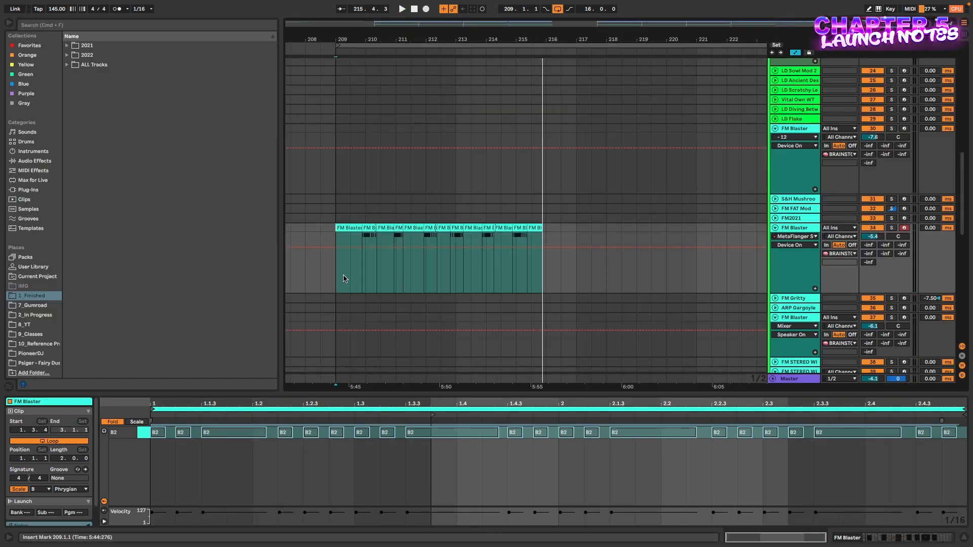
left_click_drag(346, 238, 593, 225)
key("super+j")
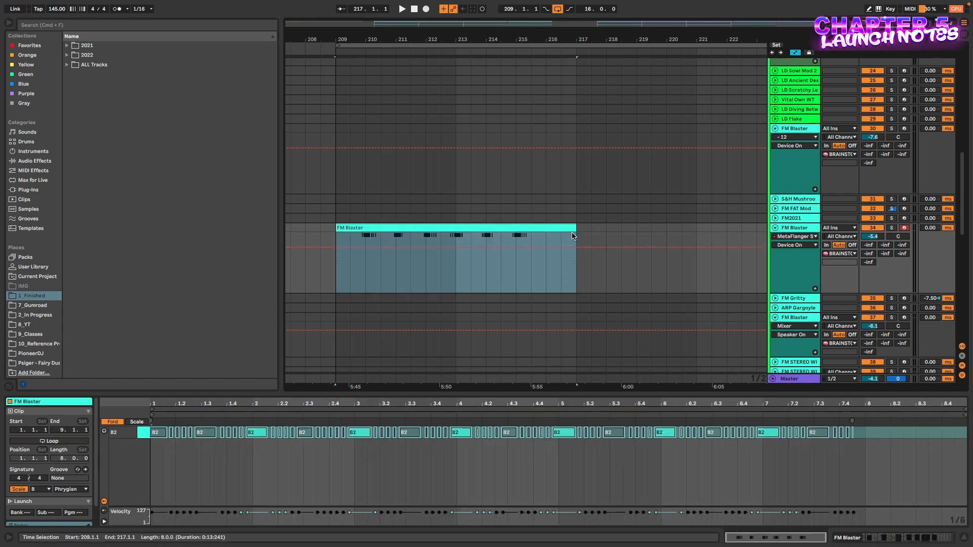
key("super+l")
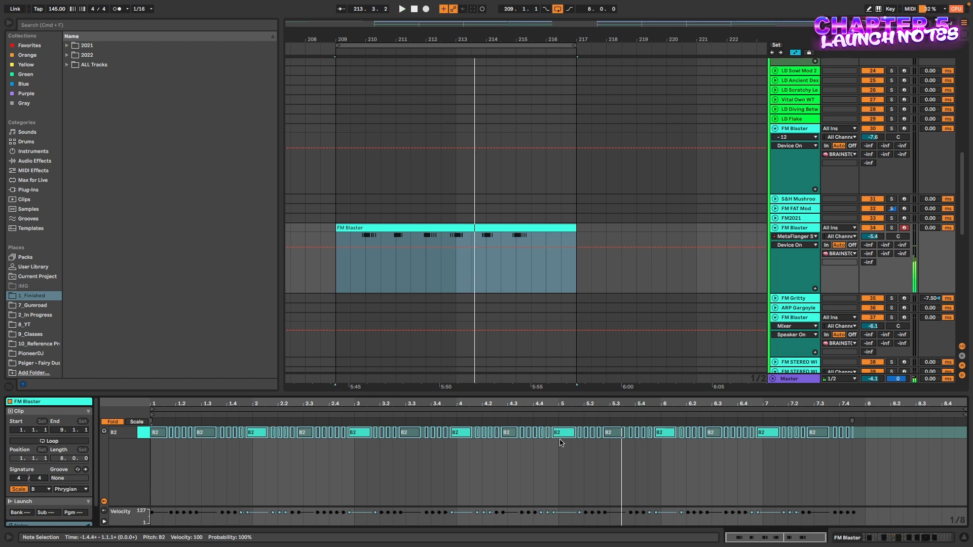
key("space")
Loop the first four bars of the FM Blaster clip and consolidate the repeated pattern from bar 209 to 217
left_click_drag(560, 439, 33, 421)
key("super+l")
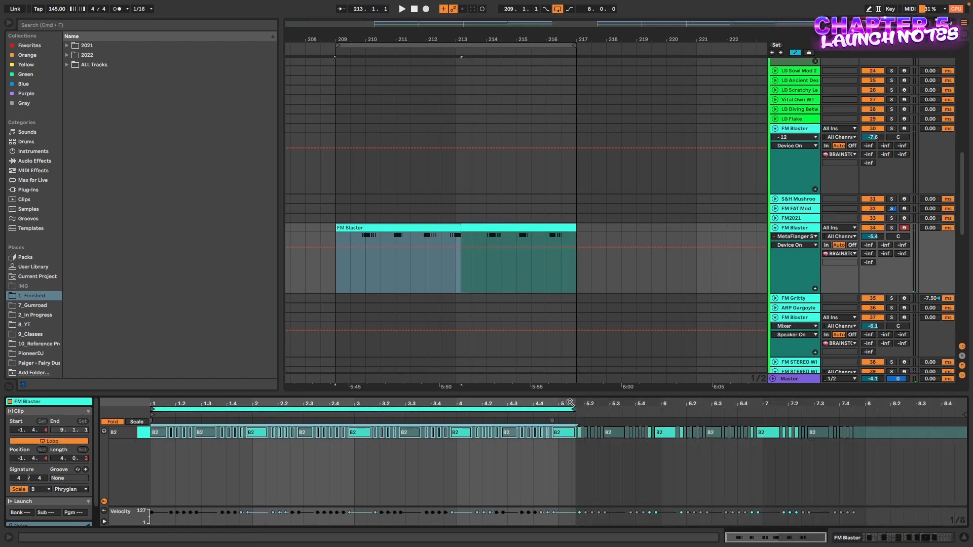
left_click_drag(575, 408, 551, 409)
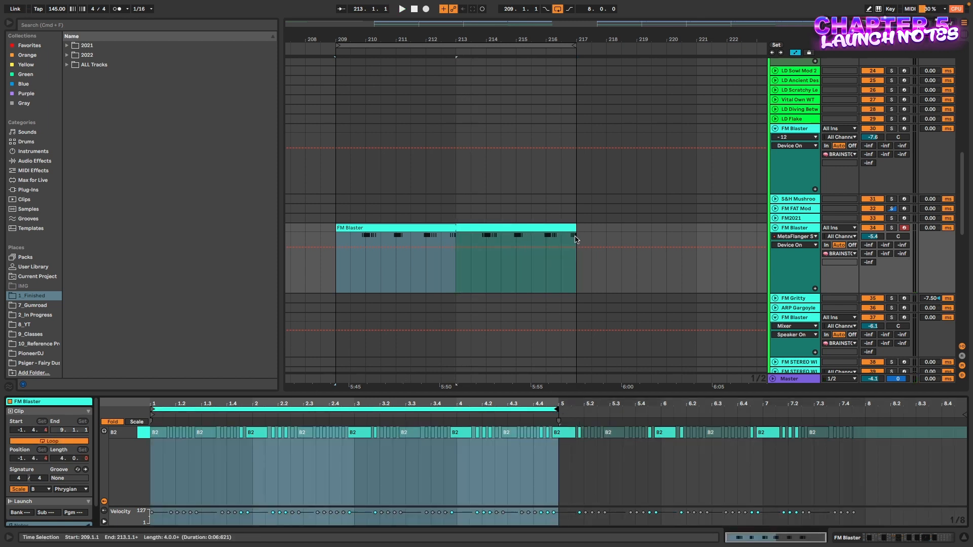
left_click(502, 227)
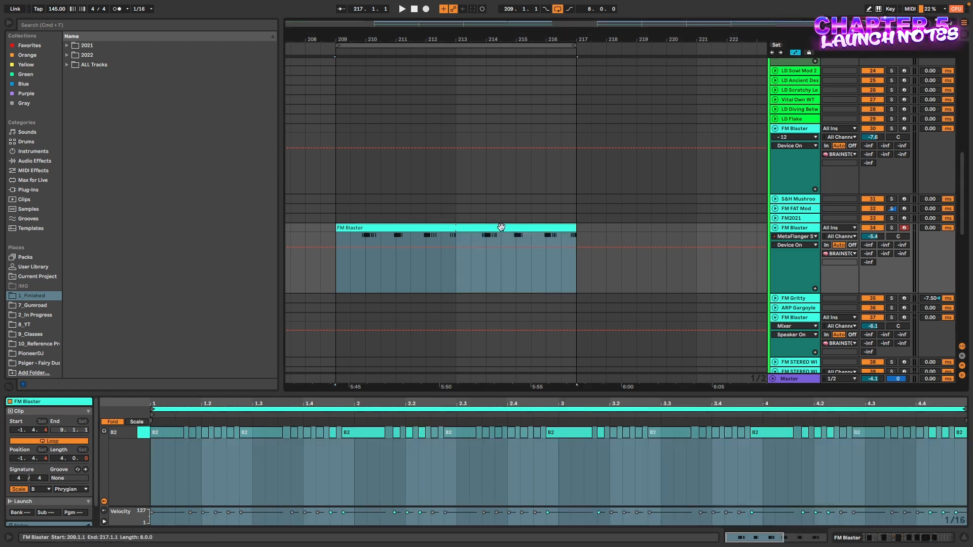
key("super+j")
Lengthen the note at the start of the clip's bar 5 to about 5.1.3 and select the whole clip
left_click_drag(558, 433, 575, 433)
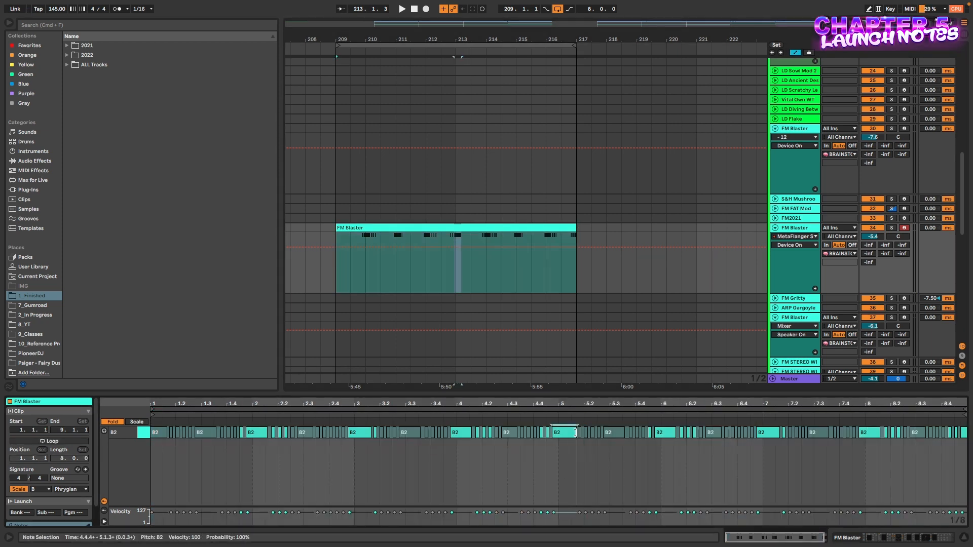
left_click(583, 468)
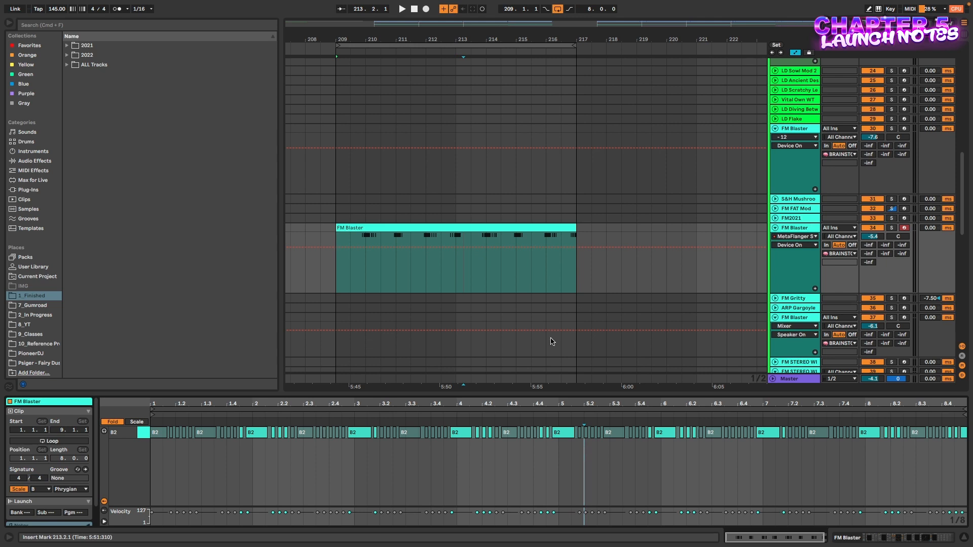
left_click(358, 225)
scroll(367, 266, "up", 1)
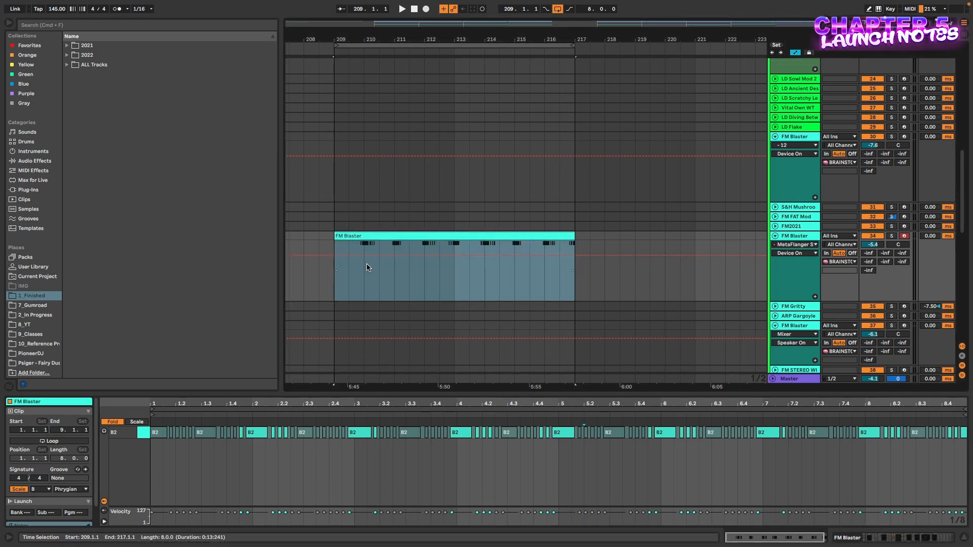
Play back the FM Blaster pattern and reactivate the long note at about 4.2.3
key("space")
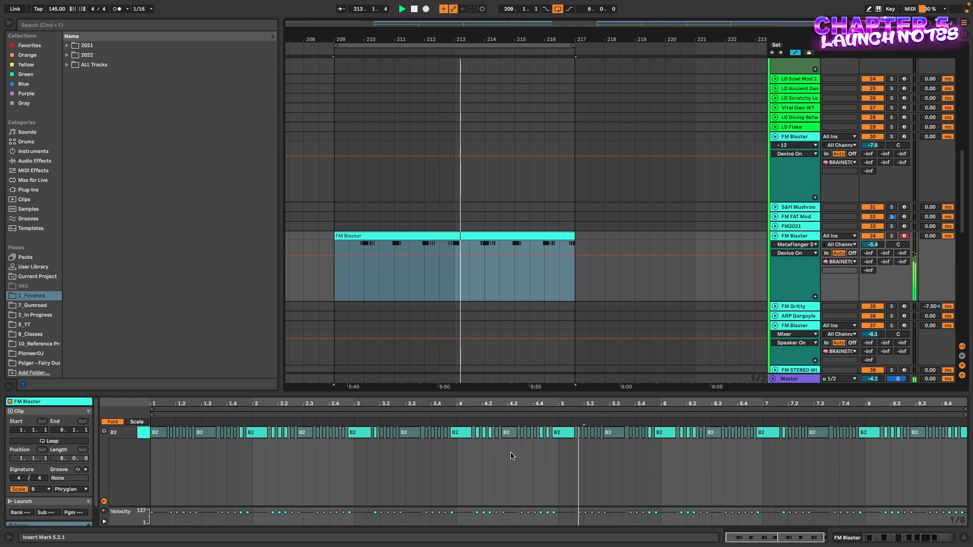
key("space")
mouse_move(512, 452)
left_mouse_down()
mouse_move(491, 441)
mouse_move(504, 443)
left_mouse_up()
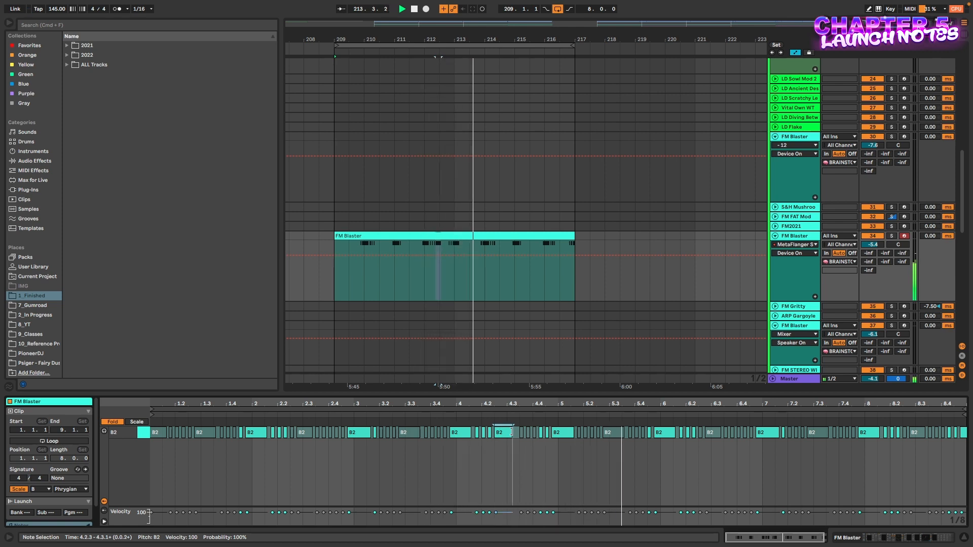
Try moving the reactivated long note in the clip's fourth bar earlier, to about 4.2.1
left_click_drag(509, 431, 498, 434)
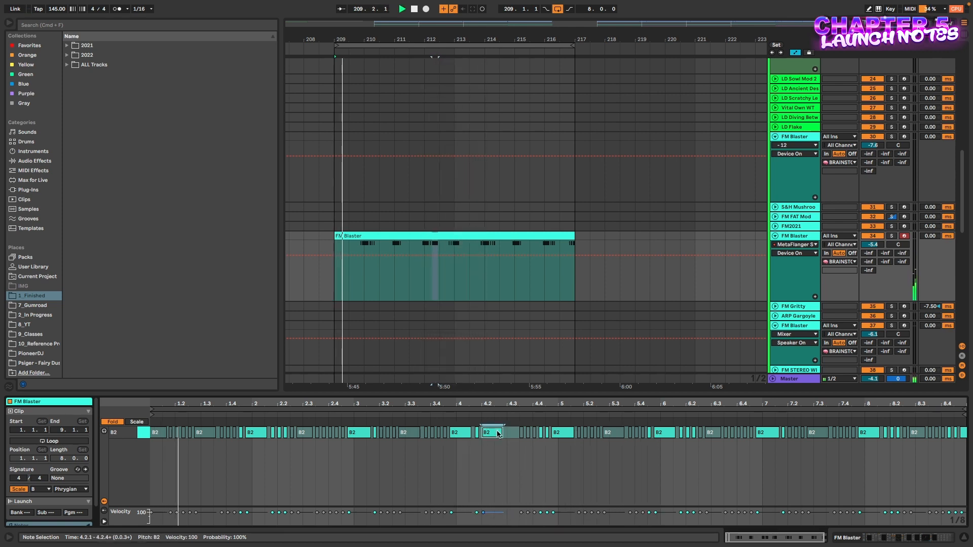
left_click(425, 284)
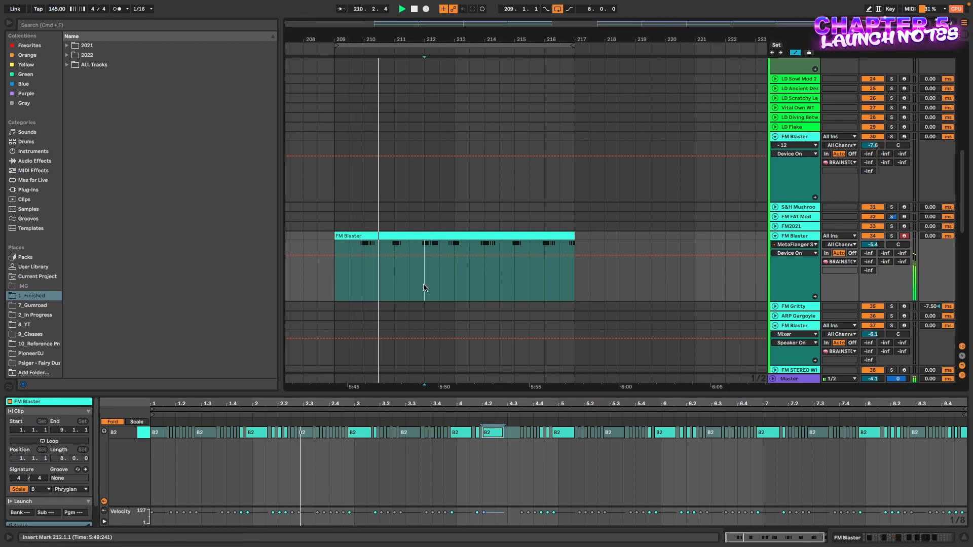
left_click(491, 433)
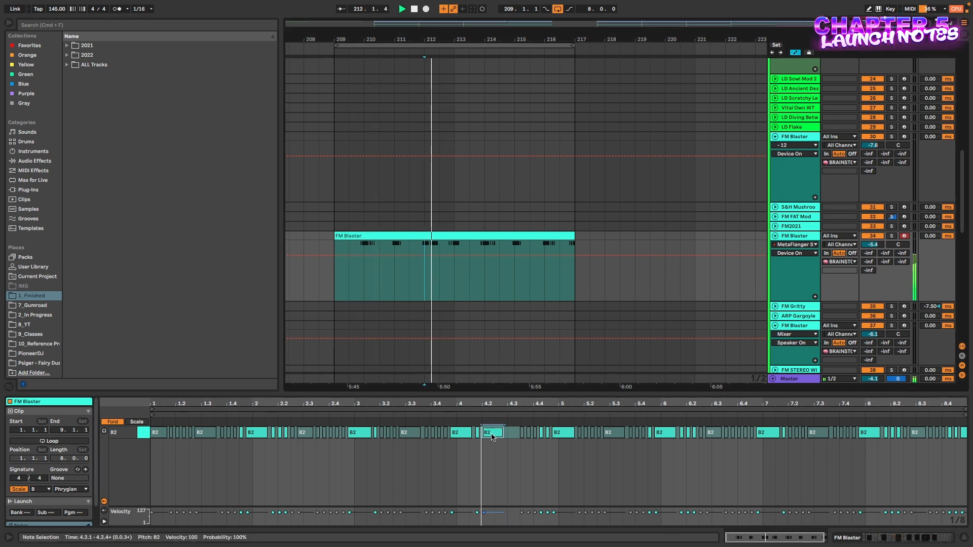
left_click(434, 273)
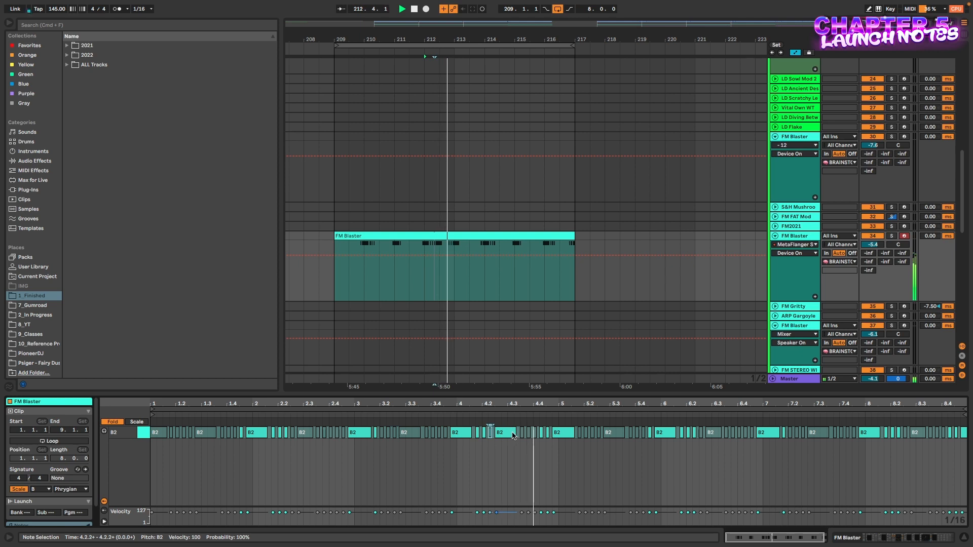
Play the clip repeatedly from bar 209 and examine the deactivated notes between 1.1.1 and 1.3.3
left_click(336, 281)
key("space")
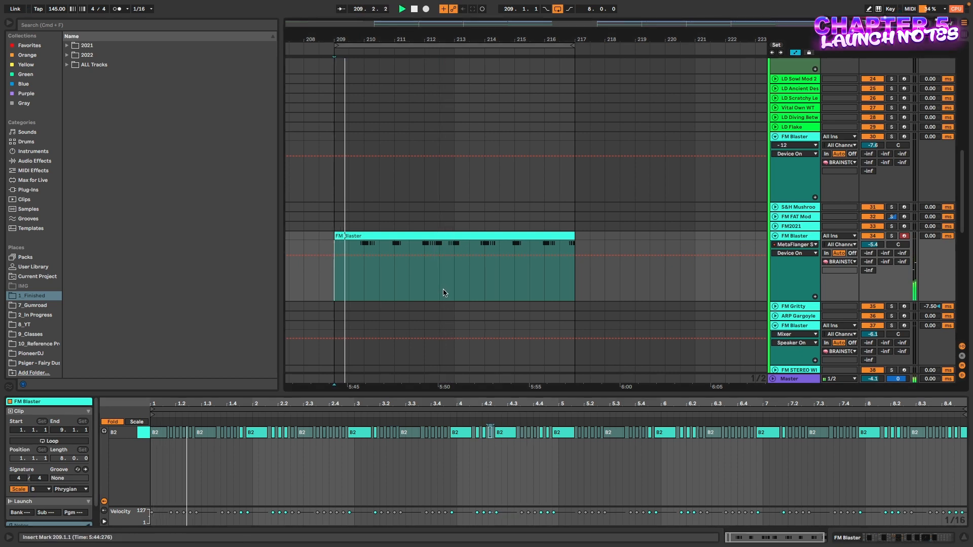
left_click(222, 446)
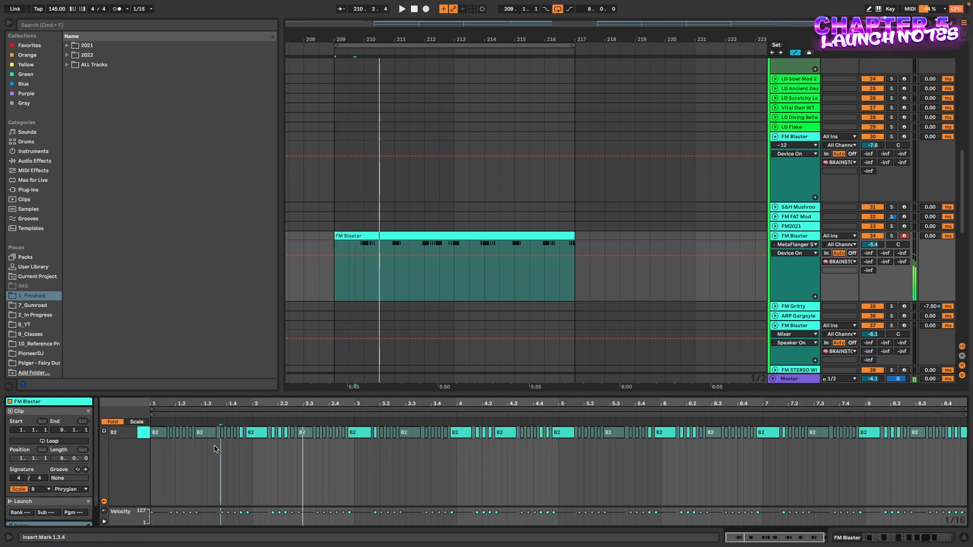
key("space")
left_click_drag(188, 446, 145, 432)
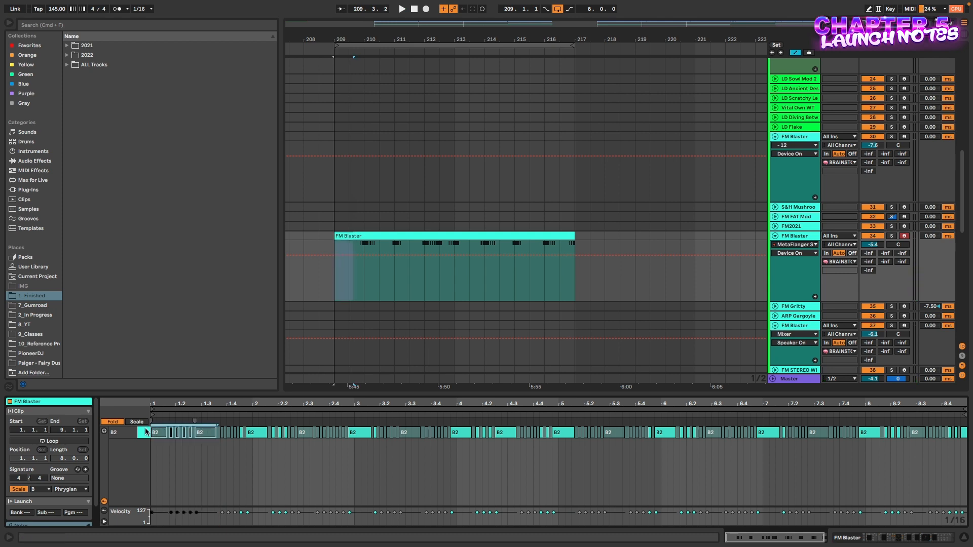
left_click_drag(208, 446, 162, 432)
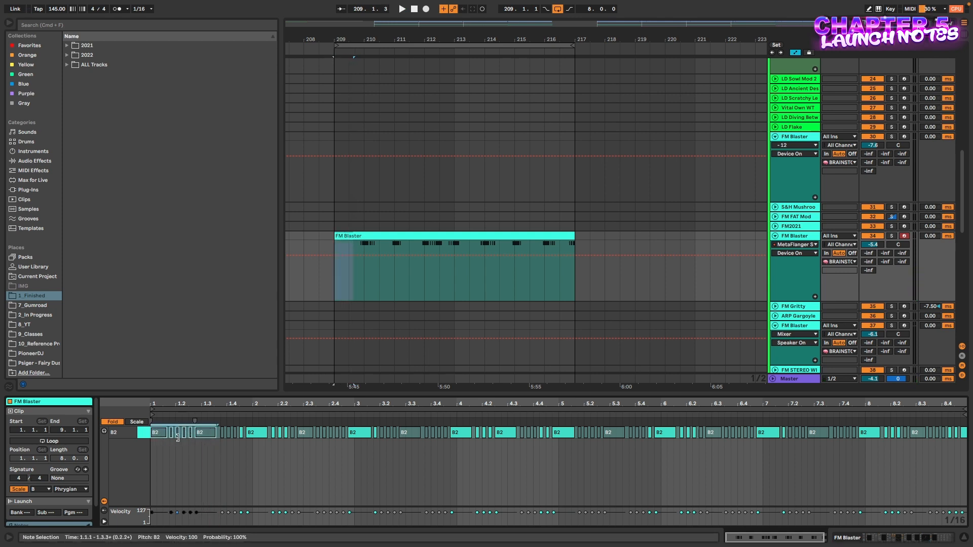
key("space")
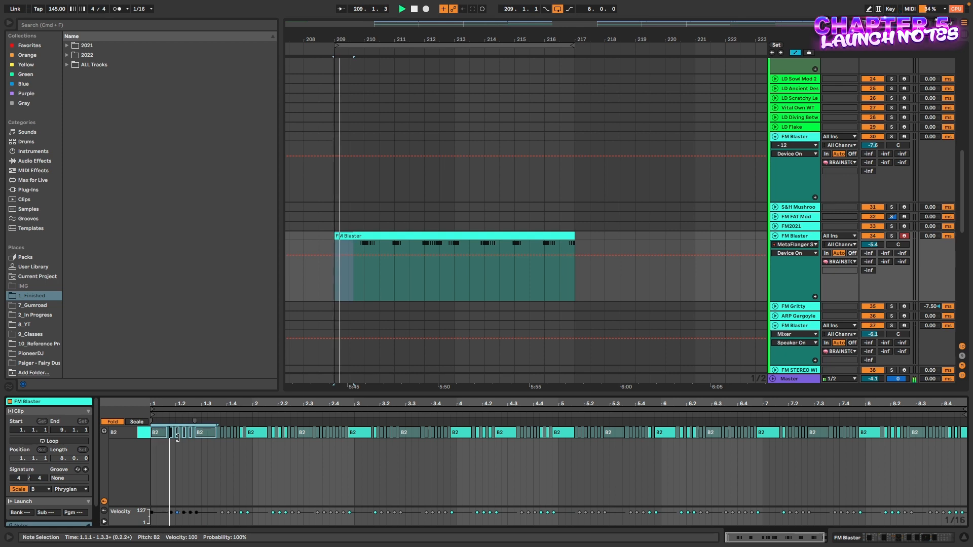
key("space")
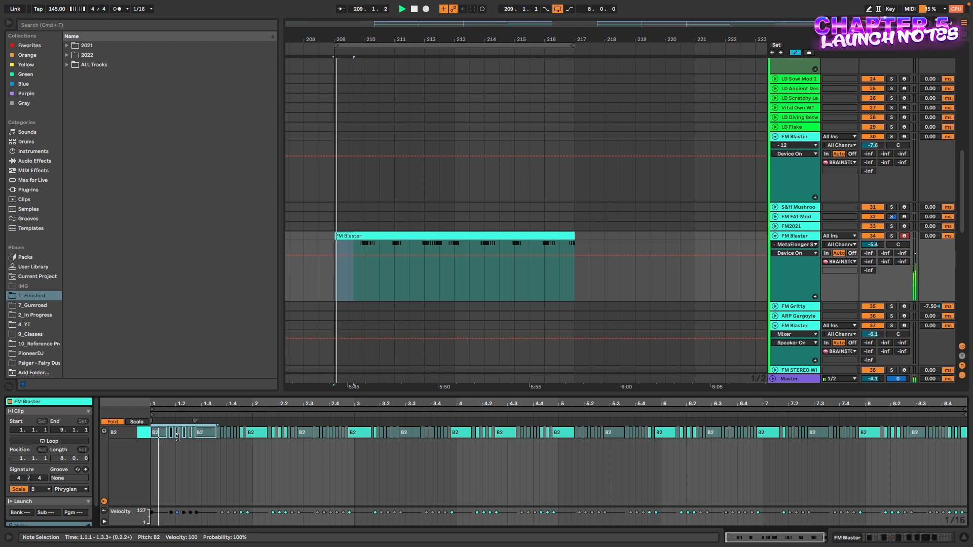
key("space")
key("space")
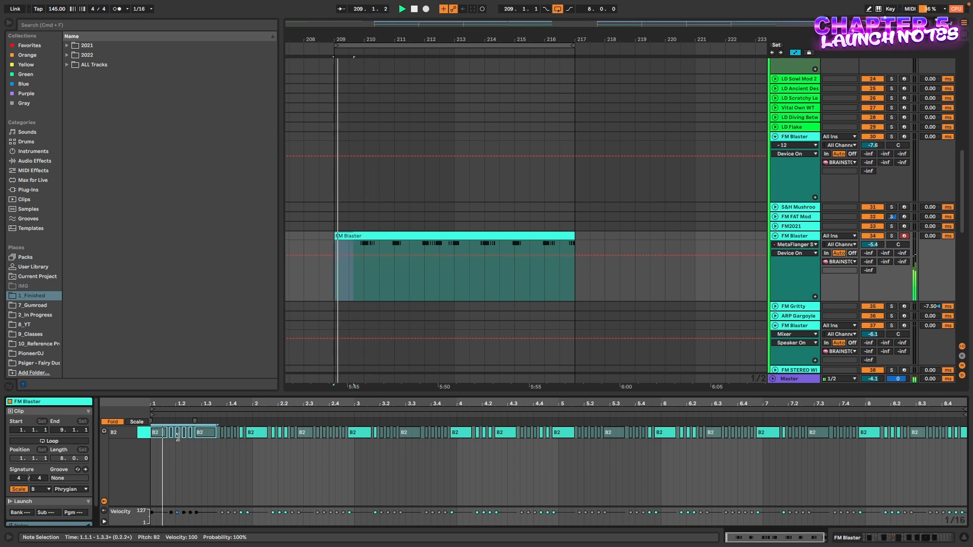
key("space")
Reactivate the notes from about 1.2.1 to 1.3.3 in the FM Blaster clip, then select the whole clip with playback stopped
left_click(178, 444)
left_click_drag(179, 445, 203, 436)
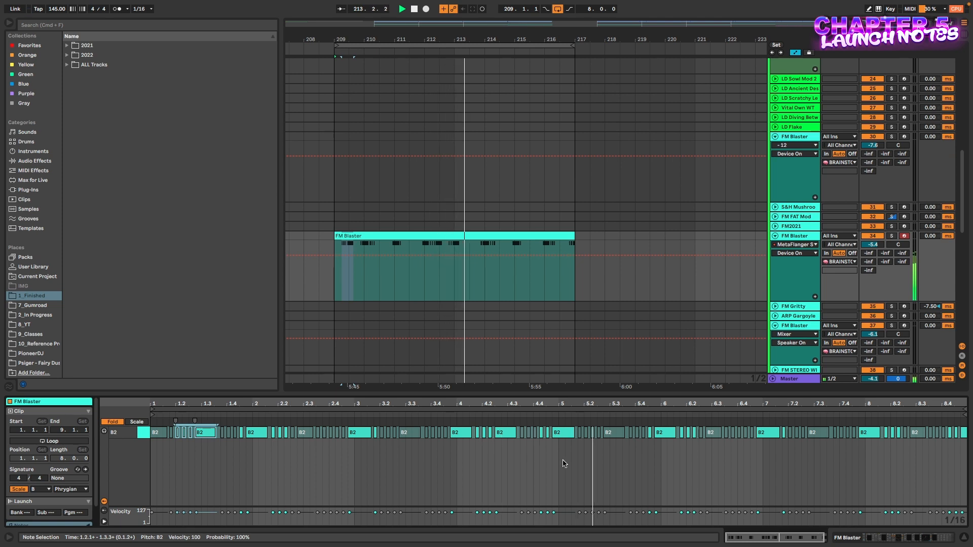
left_click(446, 234)
key("space")
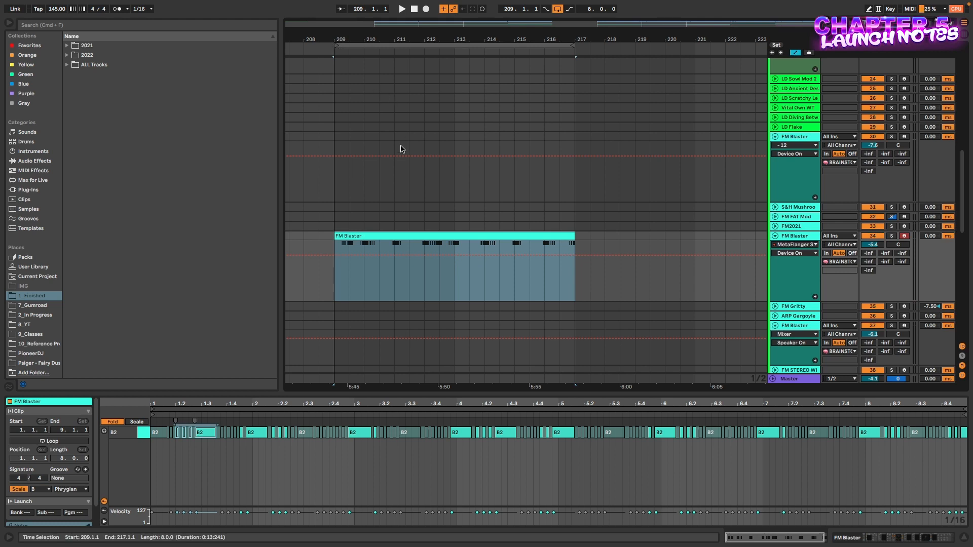
Using an 8-bar fixed grid, extend the arrangement loop and the FM Blaster clip to 16 bars, from bar 209 to 225
right_click(423, 194)
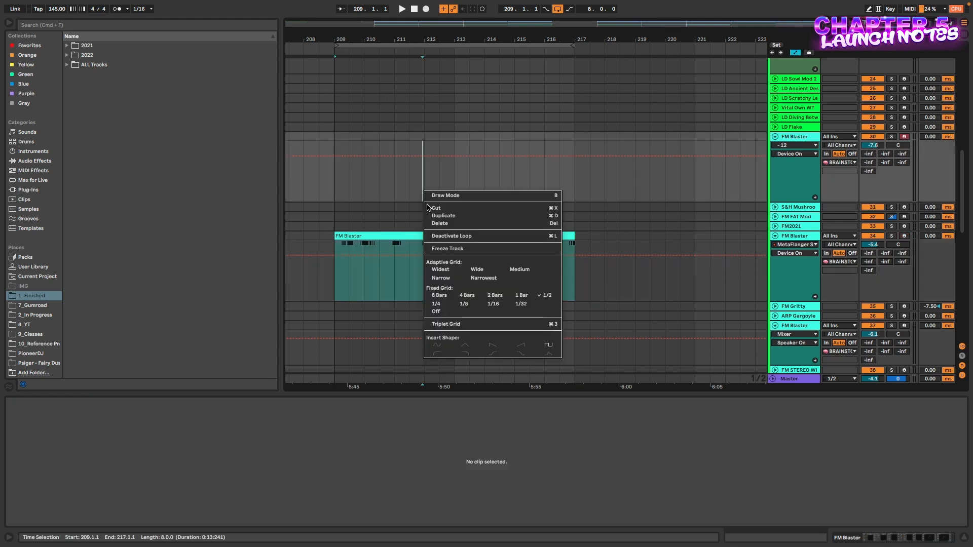
left_click(439, 295)
scroll(502, 247, "down", 2)
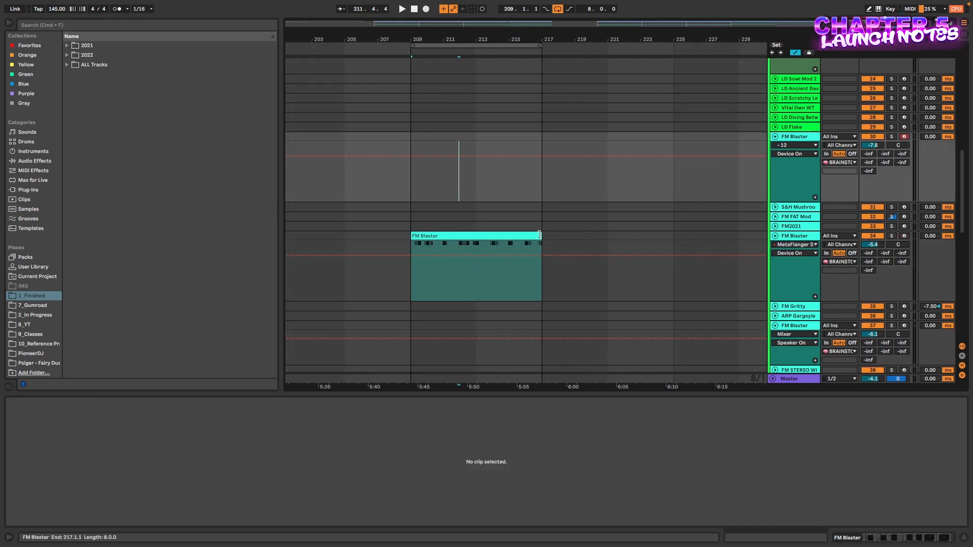
left_click_drag(539, 46, 674, 51)
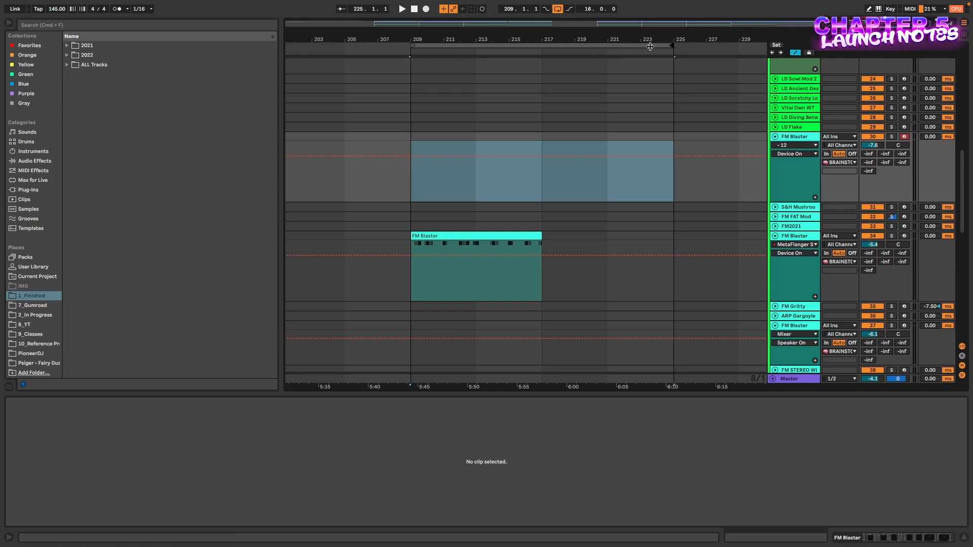
left_click_drag(534, 236, 733, 236)
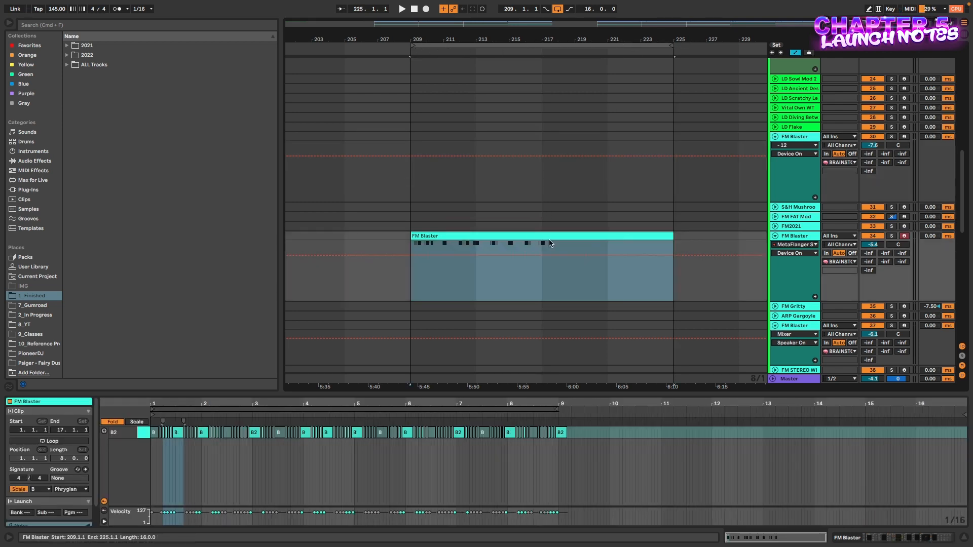
Loop the first eight bars within the FM Blaster clip and consolidate the repeated pattern into one clip
left_click(560, 480)
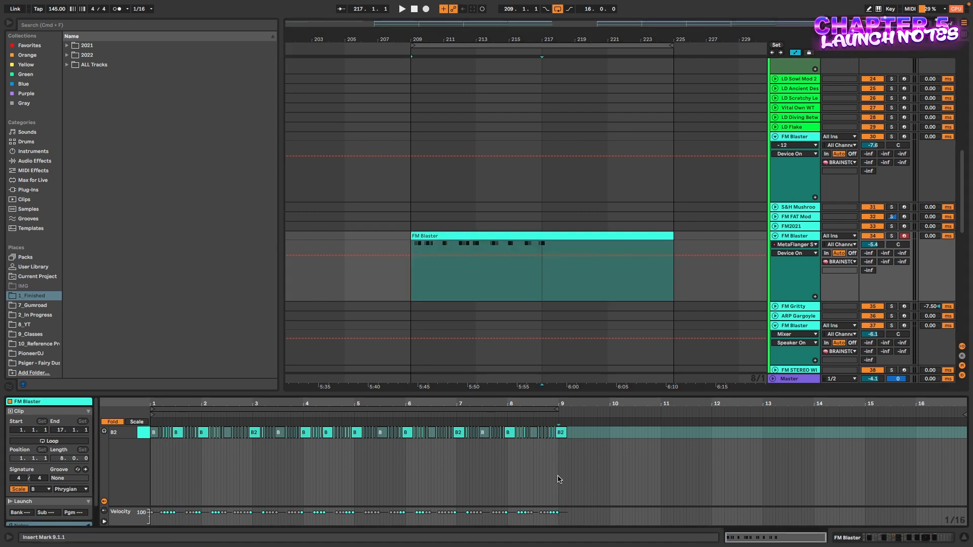
key("super+e")
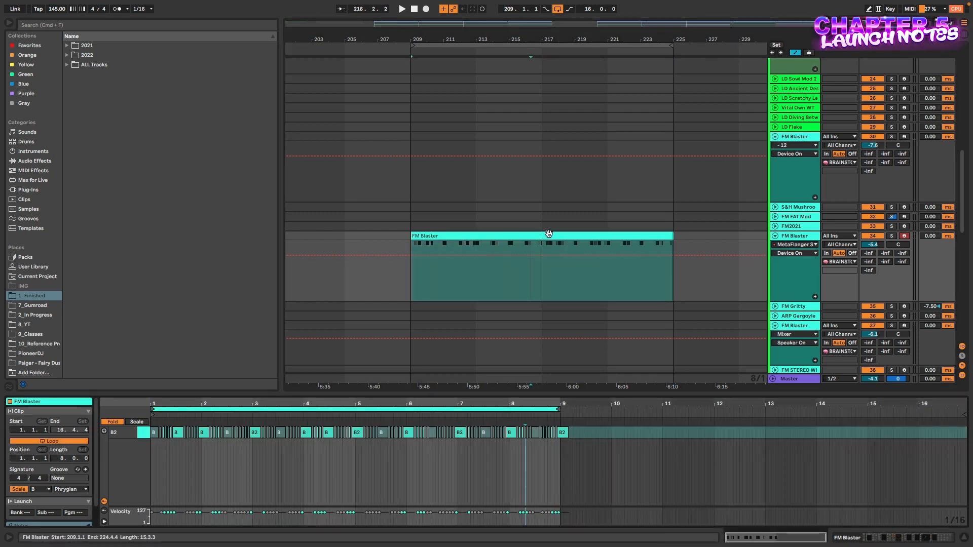
left_click(549, 235)
key("super+l")
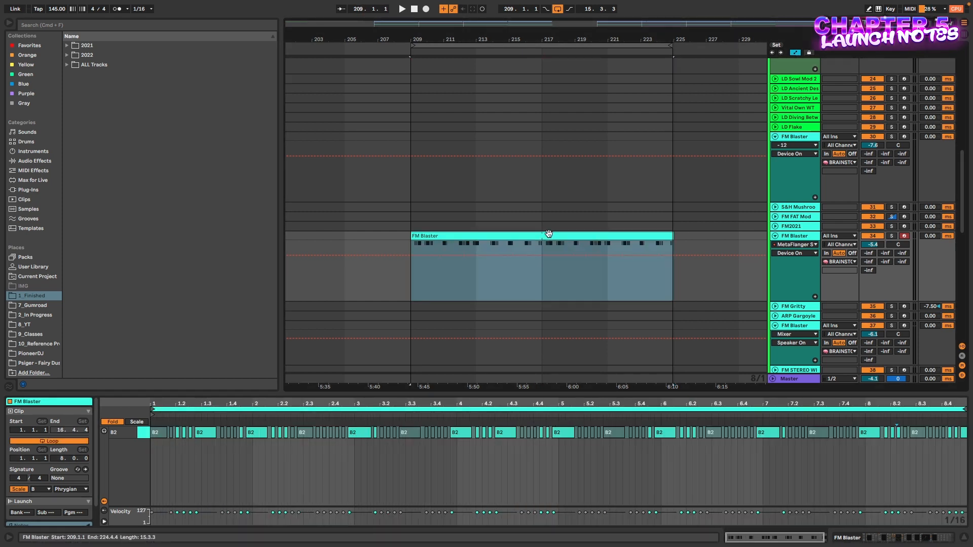
key("super+j")
Lengthen the note at the start of the clip's bar 9 to about 9.1.3 and extend the clip and arrangement loop to bar 225
scroll(559, 429, "up", 3)
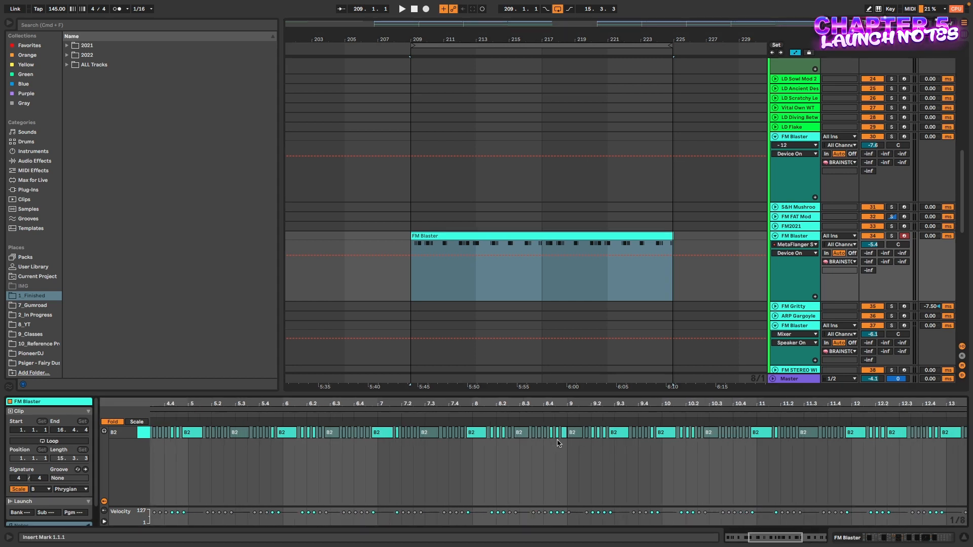
left_click_drag(562, 432, 587, 432)
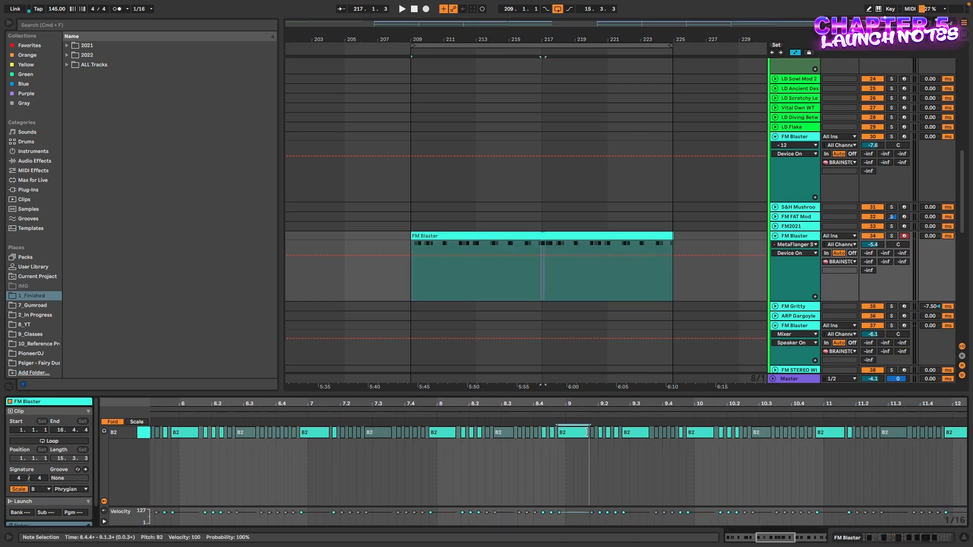
left_click(551, 236)
left_click_drag(671, 46, 674, 46)
left_click_drag(672, 235, 674, 235)
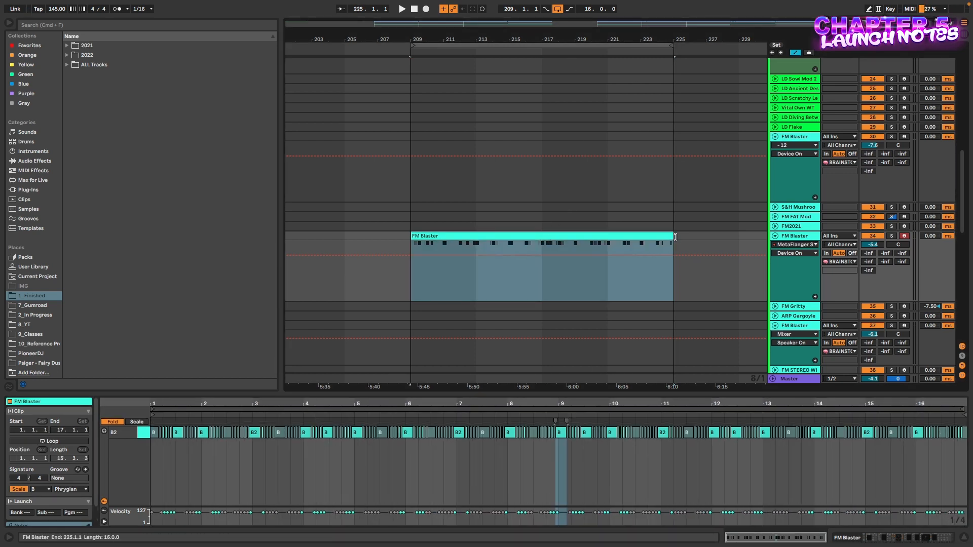
Extend the PL Big Bells pattern so that it fills bars 209 to 225
scroll(626, 216, "up", 5)
left_click(579, 188)
left_click(504, 187)
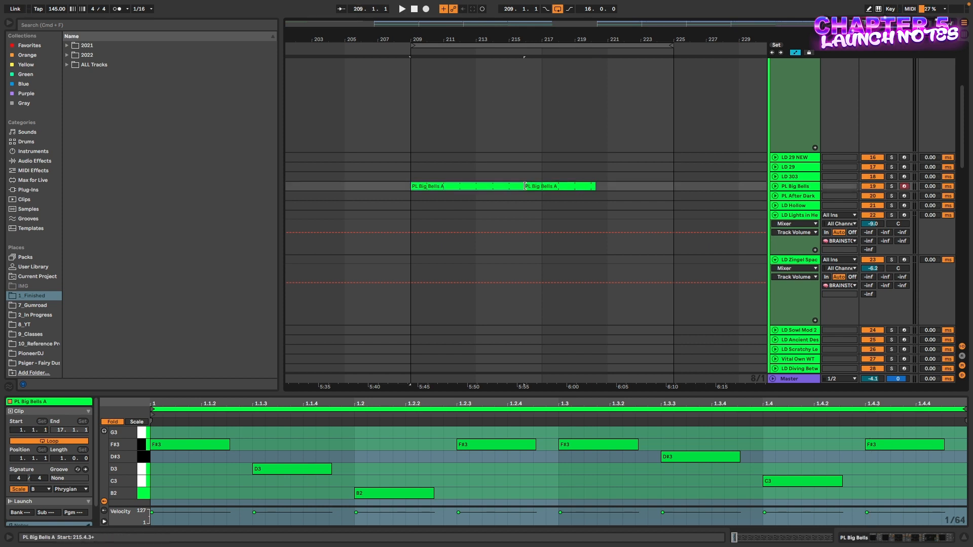
left_click_drag(522, 186, 690, 186)
Unfold the bass and drum bus groups and extend their frozen clips toward bar 225
scroll(646, 201, "up", 5)
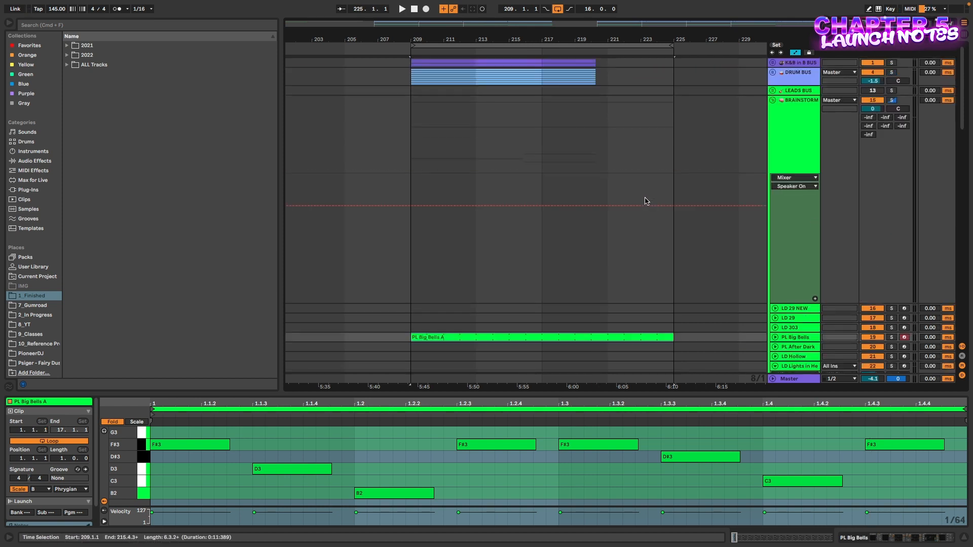
left_click(520, 55)
left_click(585, 63)
left_click(772, 72)
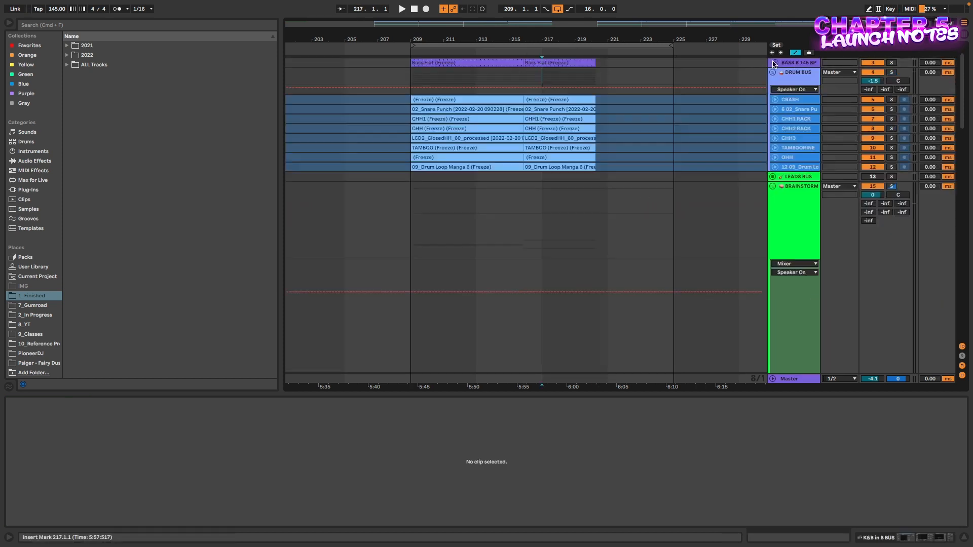
left_click(772, 63)
left_click_drag(595, 108, 648, 109)
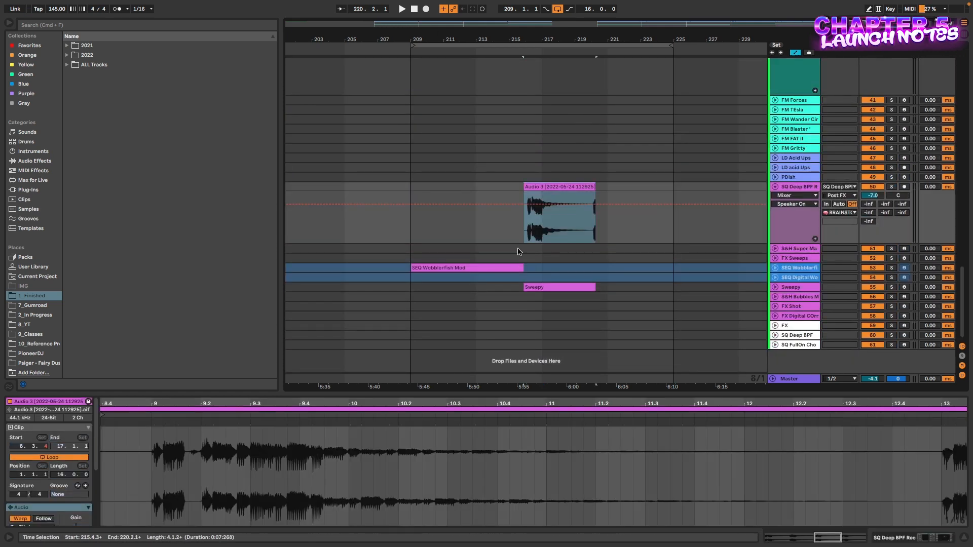
Extend the SEQ Wobblerfish Mod pattern to bar 225 on a 4-bar grid and hide the automation lanes
left_click(506, 274)
right_click(543, 279)
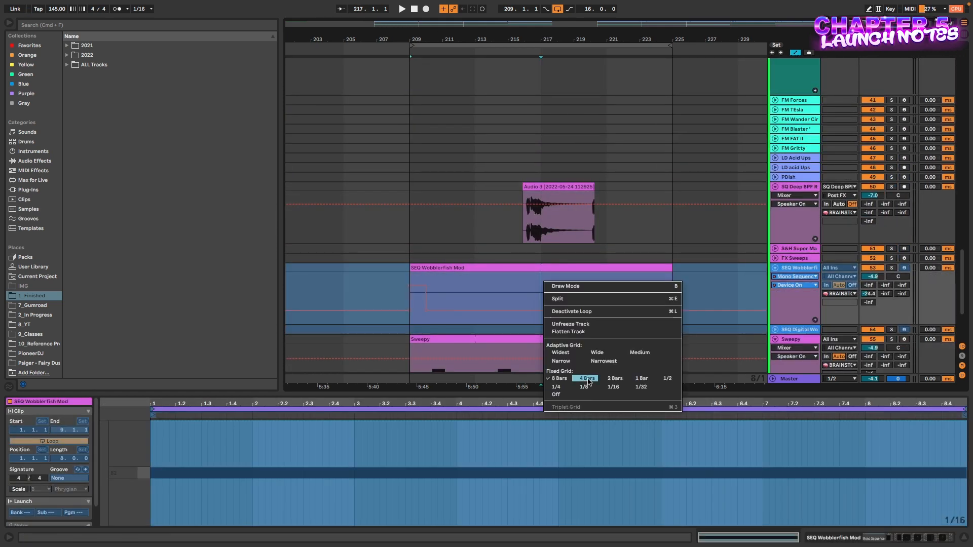
left_click(476, 191)
left_click_drag(476, 189, 585, 188)
key("a")
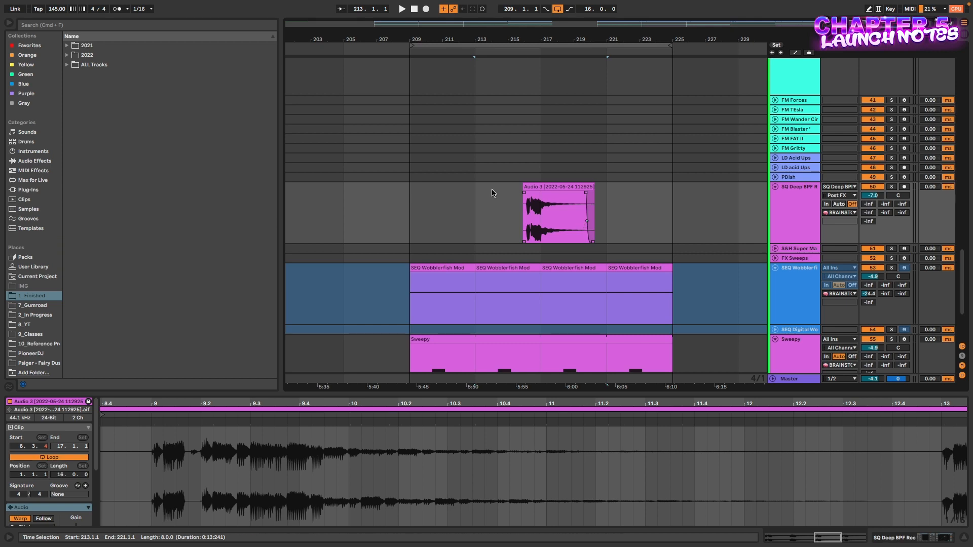
Select bars 209 to 225 and consolidate that time range to a new scene
scroll(494, 193, "left", 3)
scroll(497, 193, "down", 3)
left_click_drag(541, 189, 680, 184)
scroll(680, 184, "up", 3)
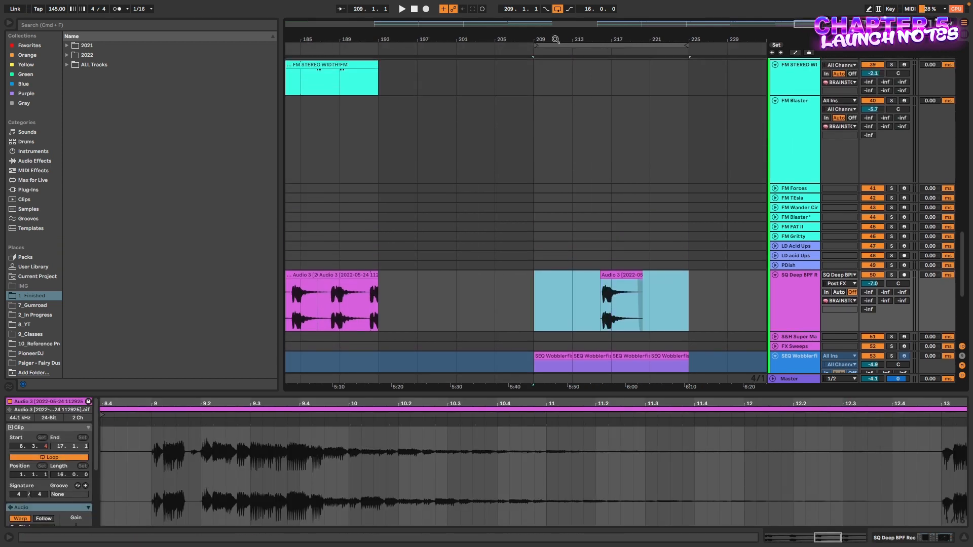
mouse_move(539, 46)
left_mouse_down()
mouse_move(578, 46)
mouse_move(543, 47)
left_mouse_up()
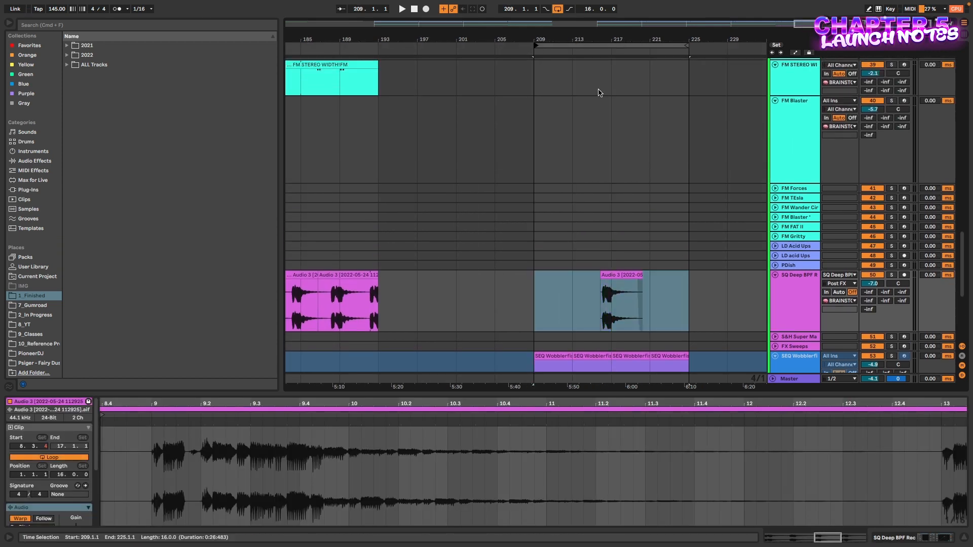
scroll(600, 93, "up", 3)
left_click(106, 5)
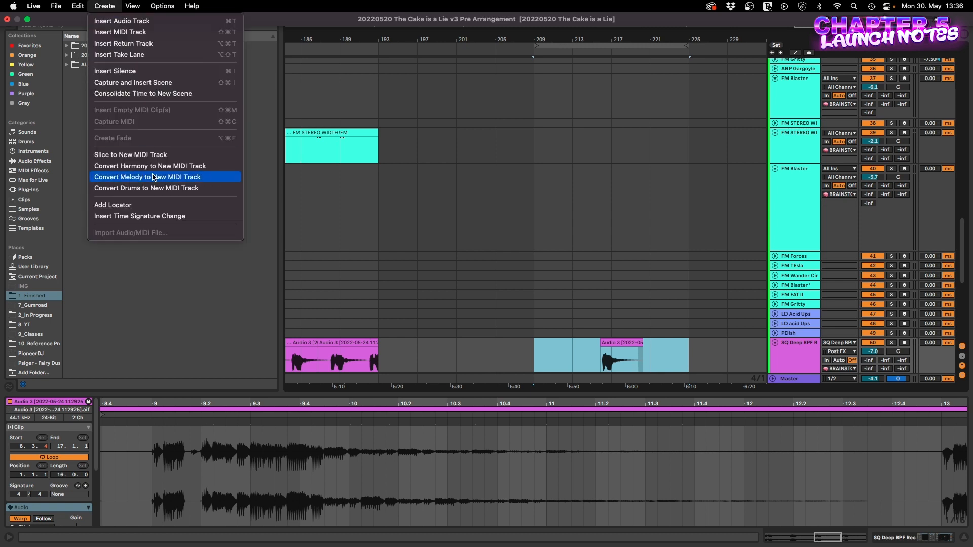
left_click(140, 93)
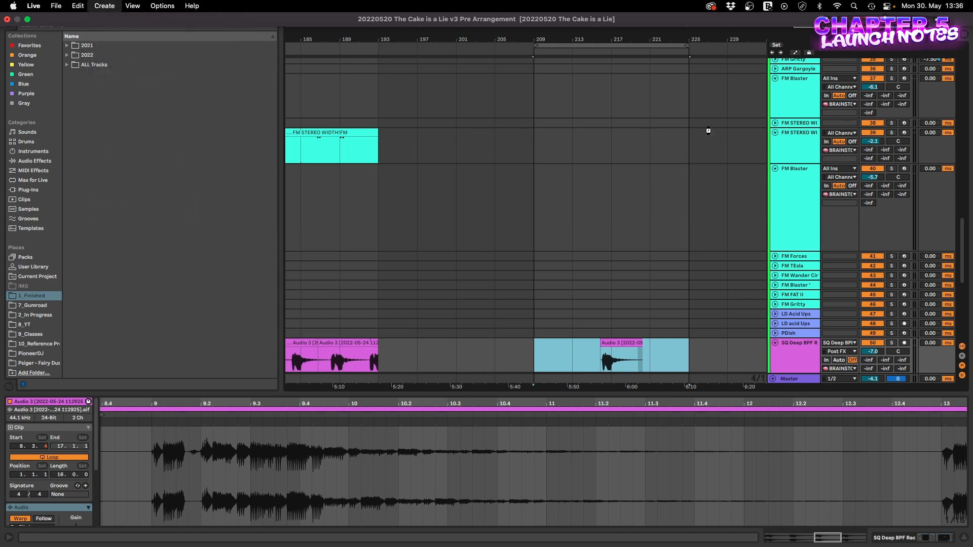
Launch the newly consolidated scene 13 in Session view and look over the clips in its neighbouring lead tracks
key("Tab")
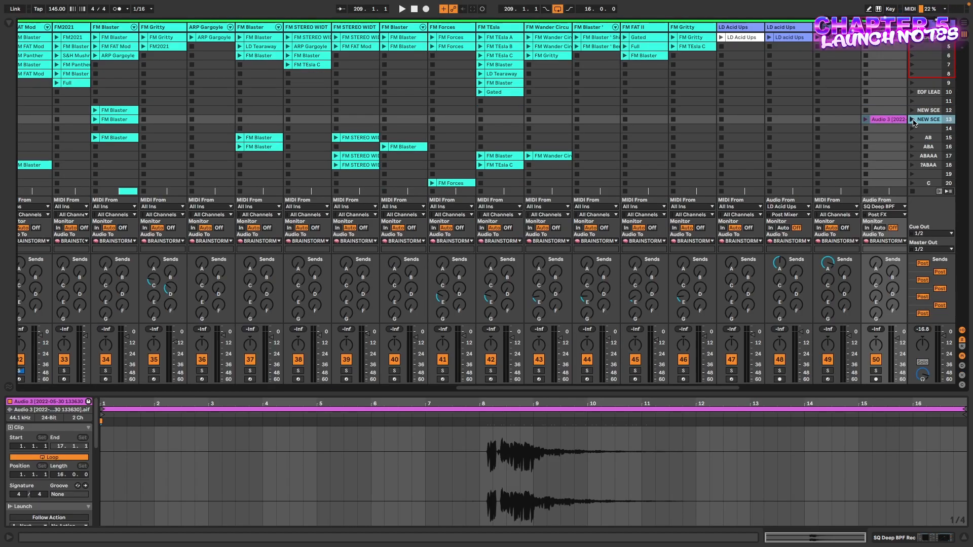
left_click(913, 121)
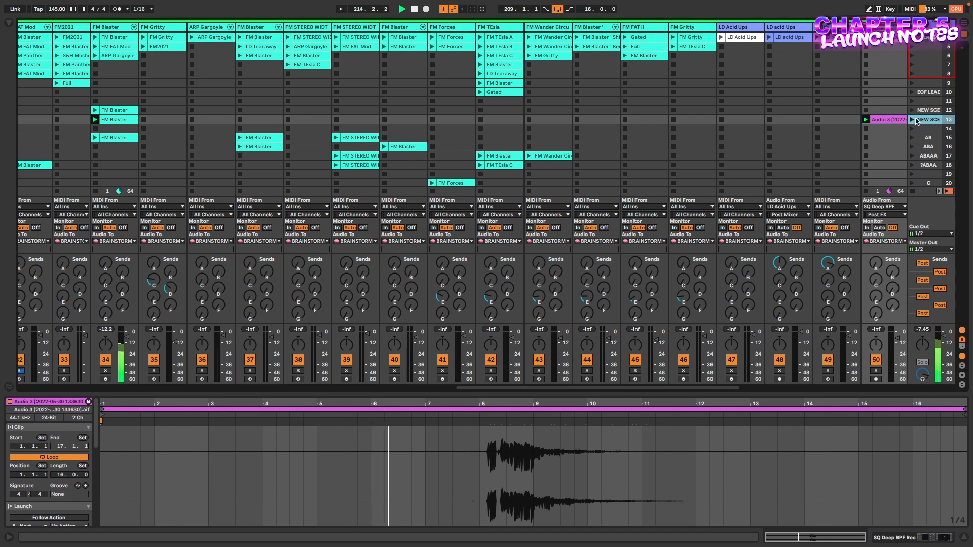
scroll(466, 126, "left", 6)
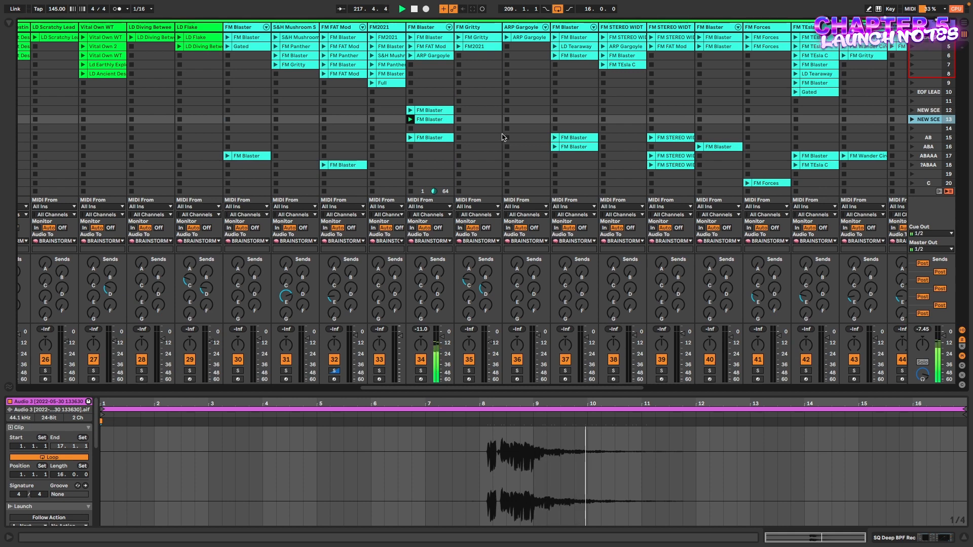
scroll(477, 118, "left", 2)
scroll(490, 120, "left", 1)
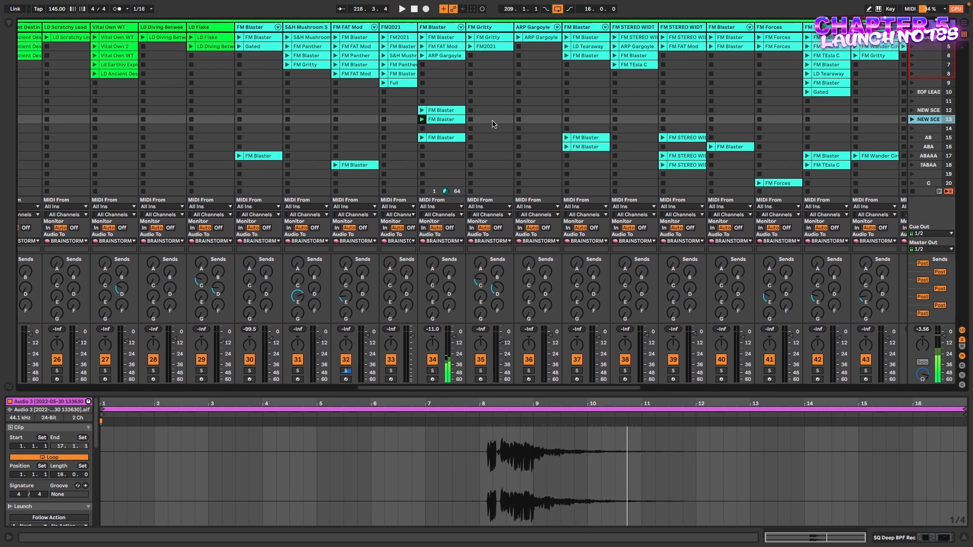
scroll(494, 124, "right", 10)
scroll(495, 125, "left", 15)
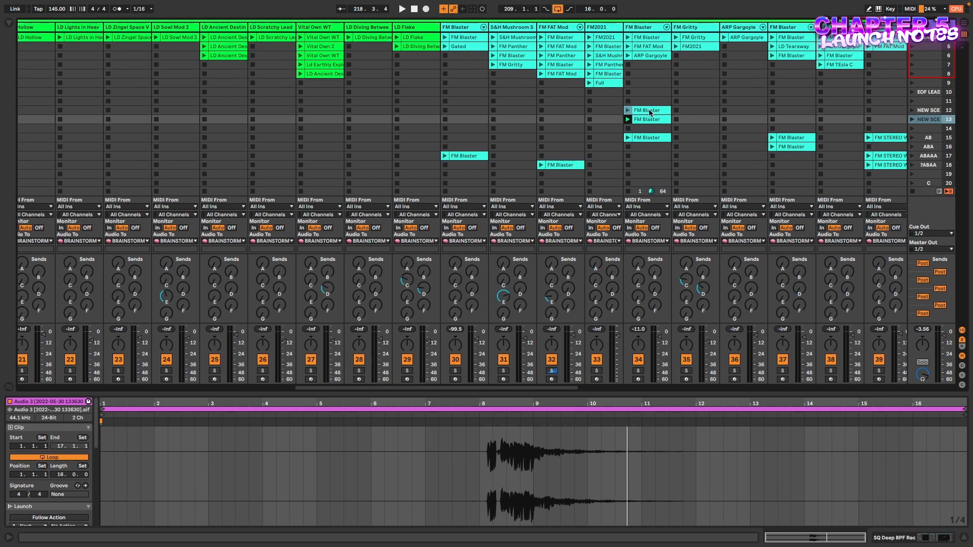
Deactivate all notes of the FM Blaster clip in scene 12 and launch that scene
left_click(650, 110)
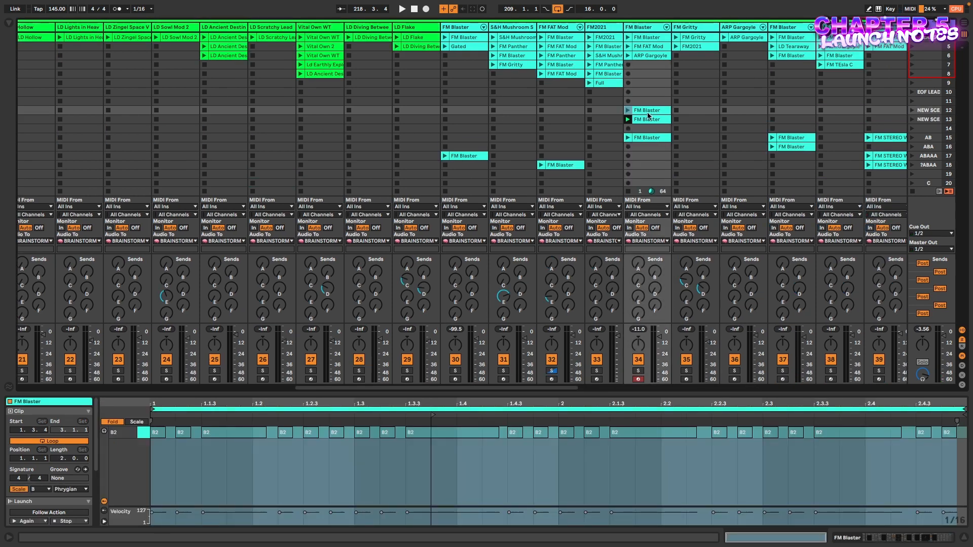
left_click(492, 467)
key("super+a")
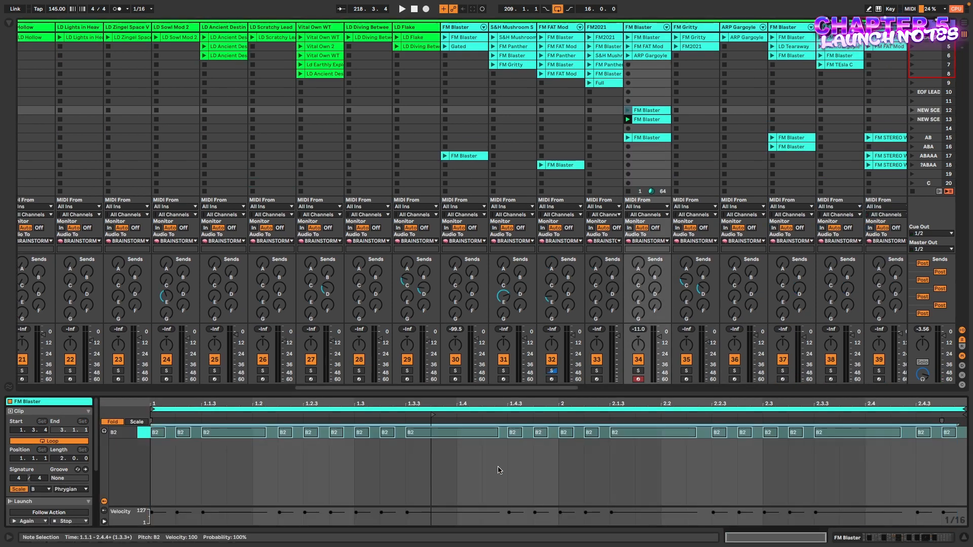
left_click(912, 111)
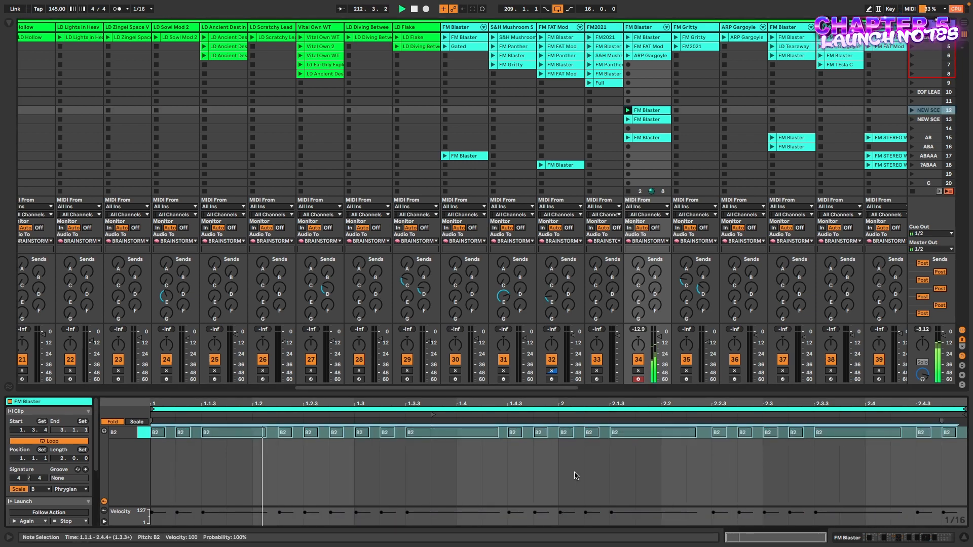
Reactivate the notes from 1.2.4 to 1.4.2 and from 2.3.1 to 2.4.2, checking the rhythm during playback
left_click_drag(328, 453, 438, 428)
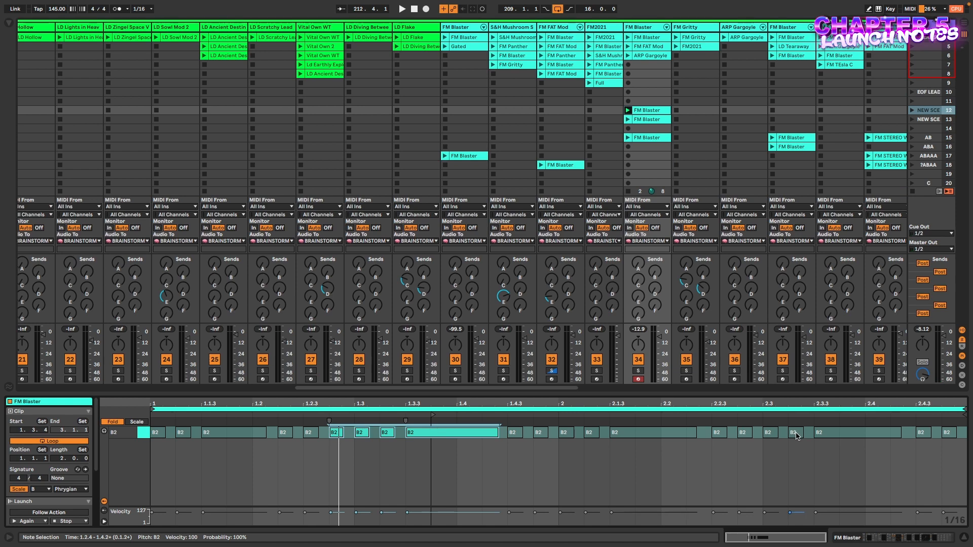
left_click_drag(771, 449, 855, 431)
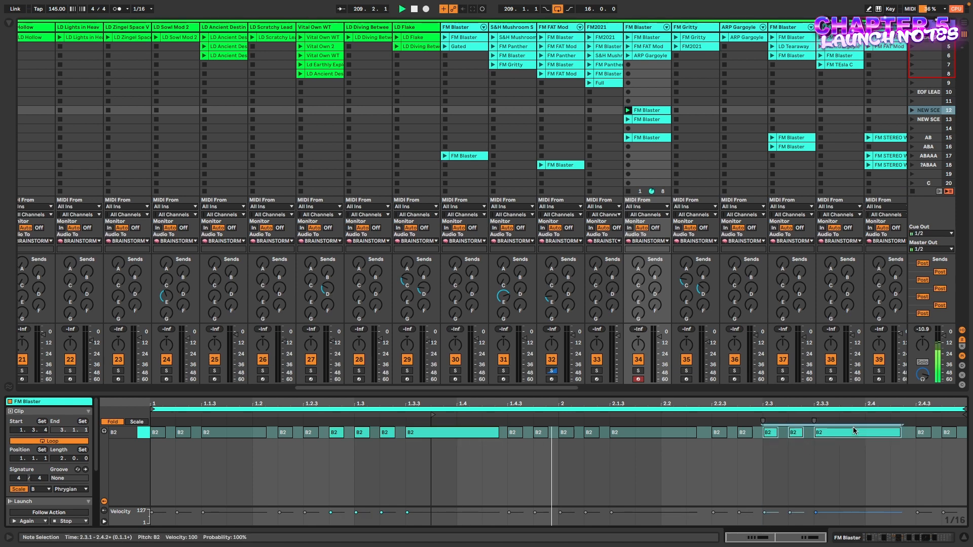
left_click(783, 412)
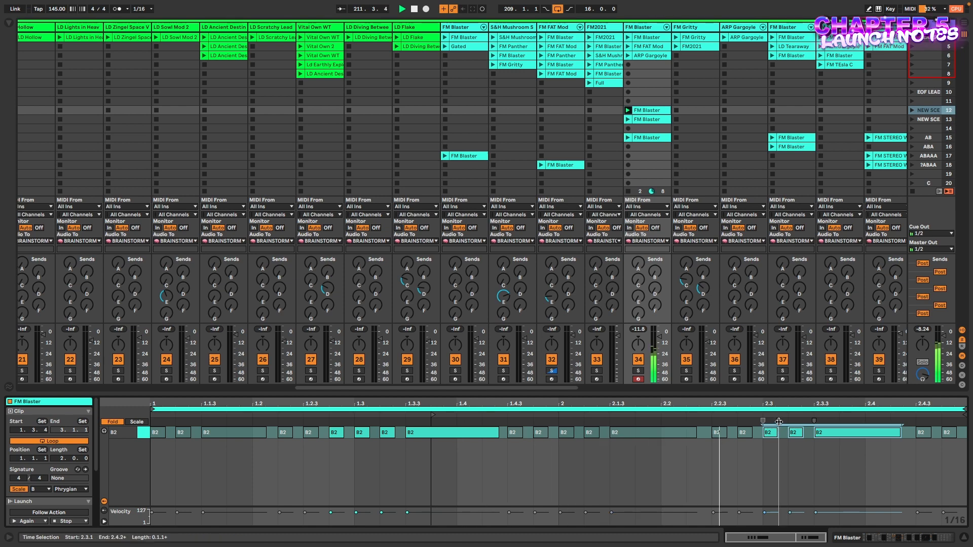
key("space")
left_click(578, 460)
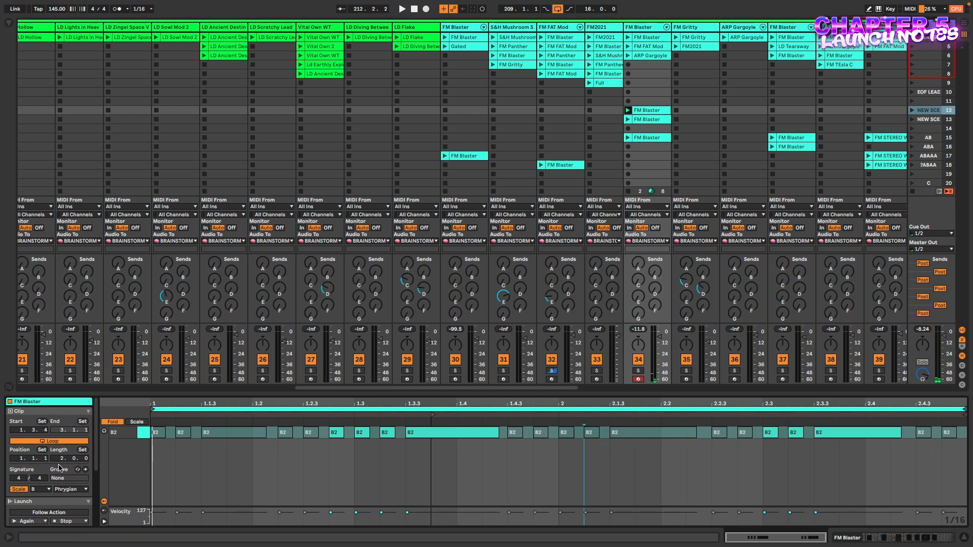
Duplicate the FM Blaster clip's two-bar loop with its notes to make a four-bar pattern
scroll(60, 472, "down", 2)
scroll(59, 473, "up", 2)
scroll(49, 443, "down", 10)
left_click(69, 479)
left_click(522, 457)
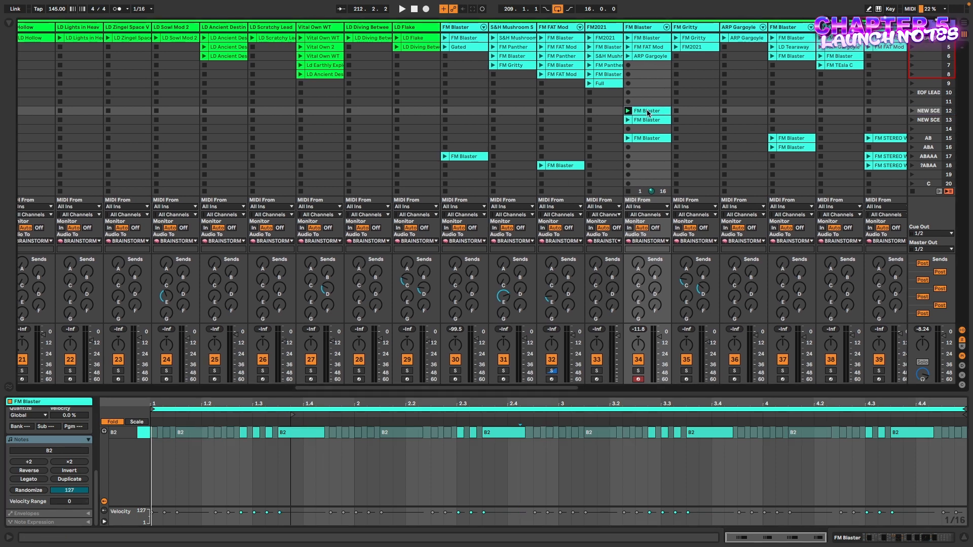
Place the FM Blaster clip at bars 209 to 213 of the arrangement, consolidate it, and return it to its scene 12 slot
key("Tab")
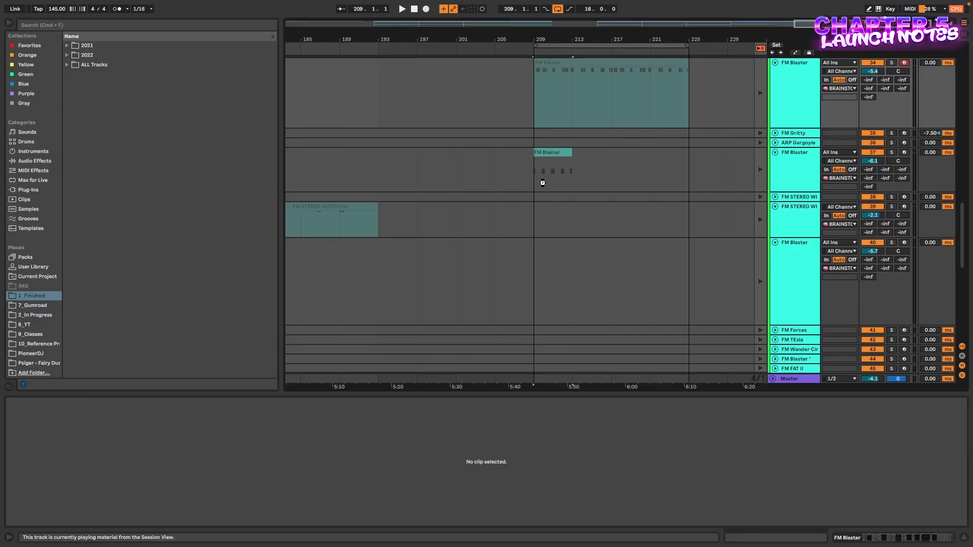
left_click(551, 153)
key("super+j")
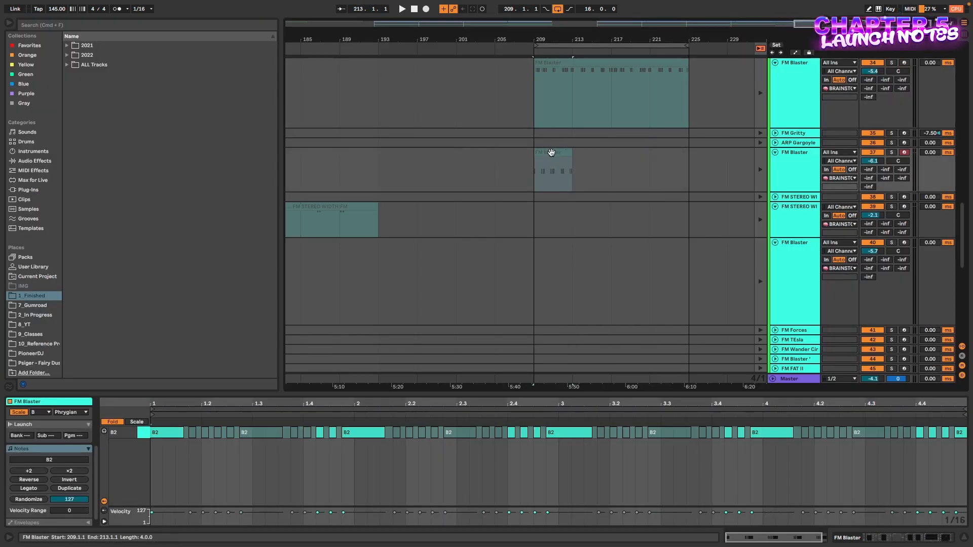
key("Tab")
left_click_drag(551, 153, 651, 111)
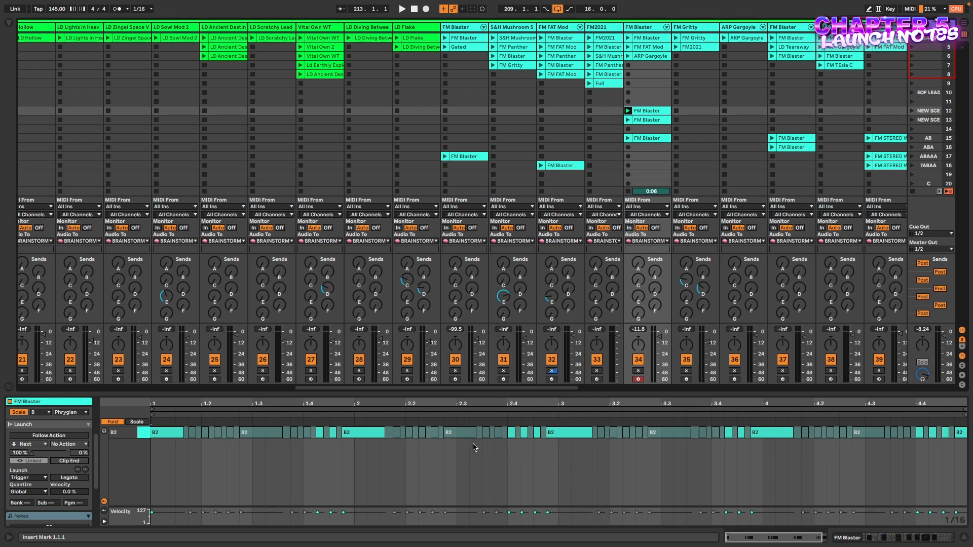
Toggle the activation of the two short notes between 2.3.3 and 2.4.1 while auditioning the consolidated clip
left_click_drag(473, 444, 492, 436)
left_click(492, 446)
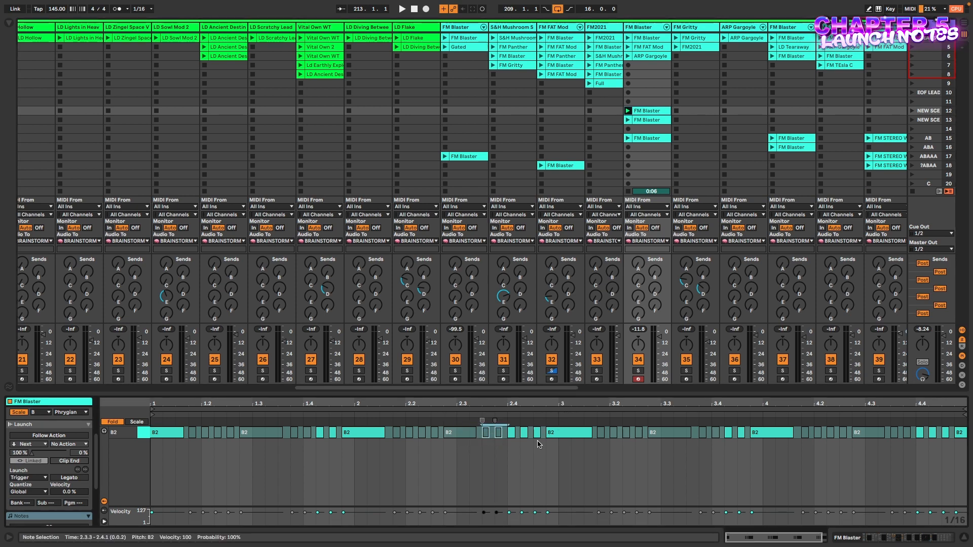
key("space")
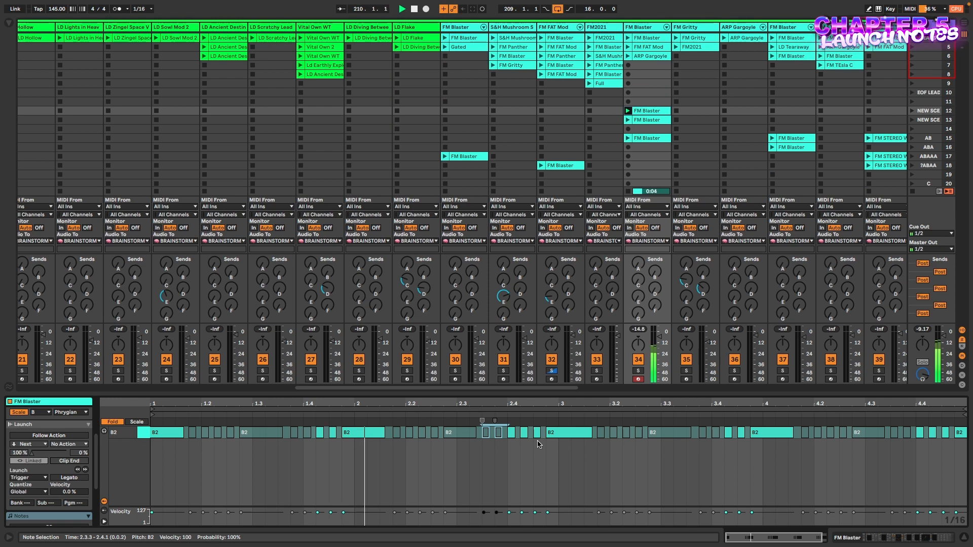
key("0")
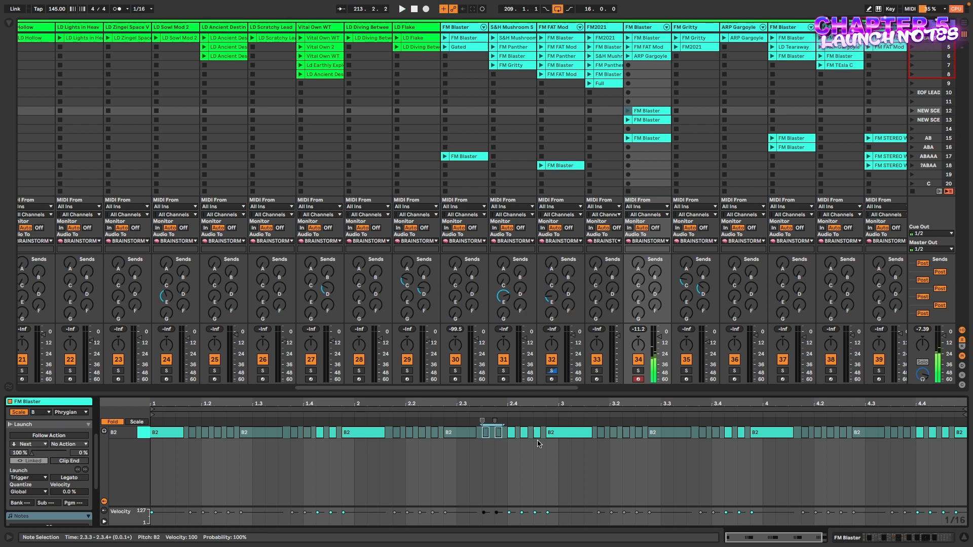
Activate the notes from 4.2.4 to 4.4.1, relaunch the FM Blaster clip, and reselect those notes
left_click_drag(860, 445, 919, 431)
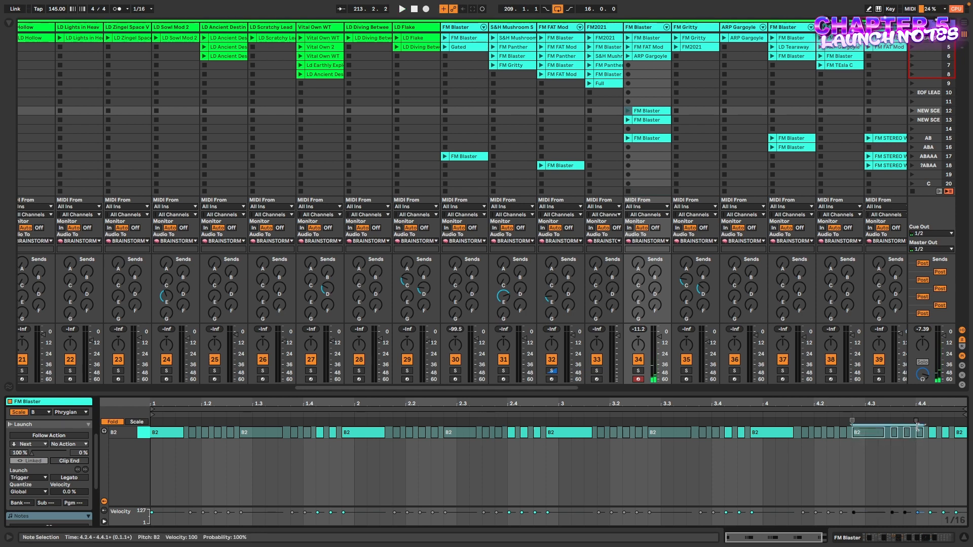
key("0")
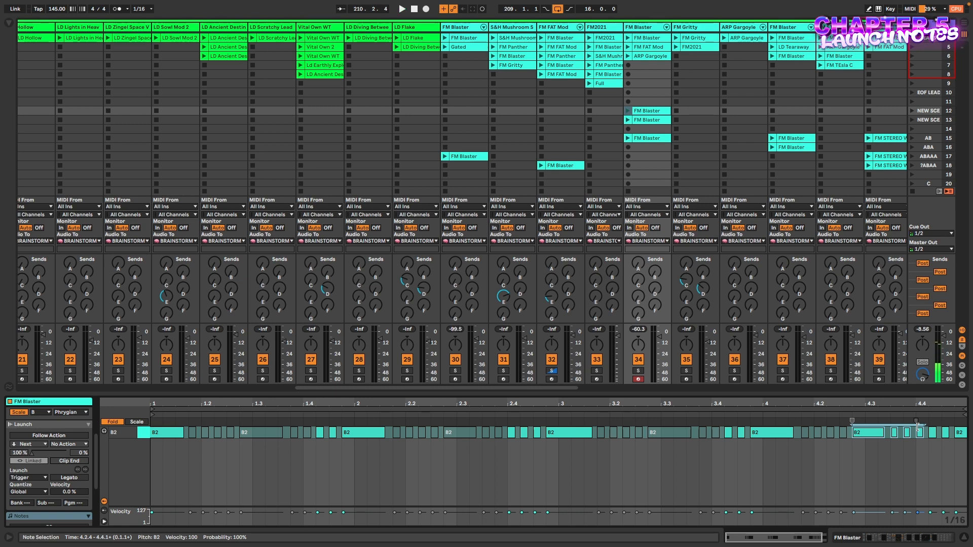
key("Escape")
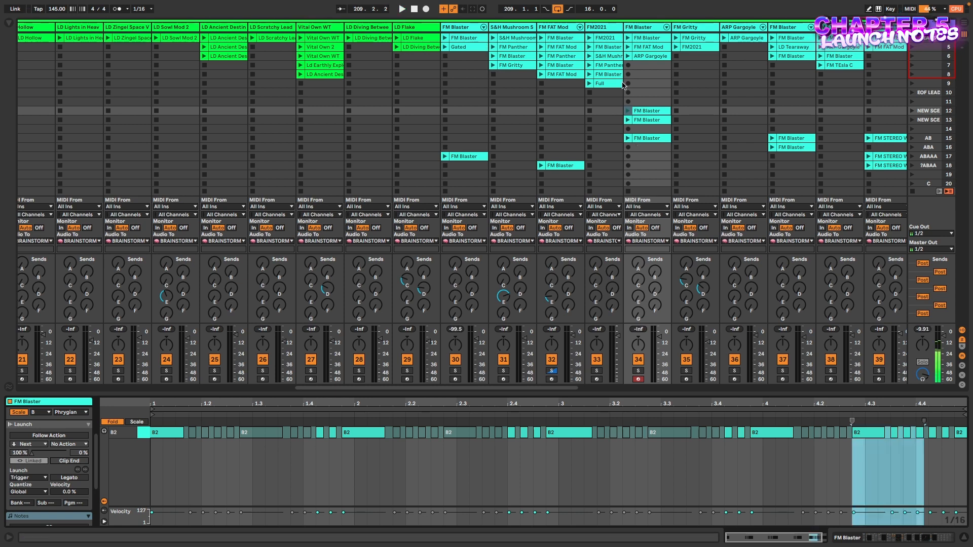
left_click(629, 111)
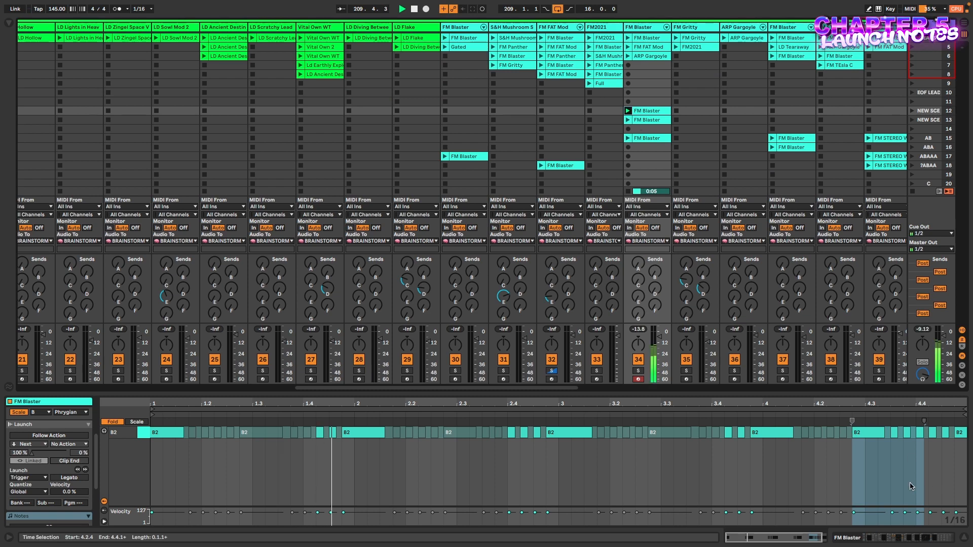
left_click_drag(859, 448, 912, 432)
scroll(906, 469, "right", 1)
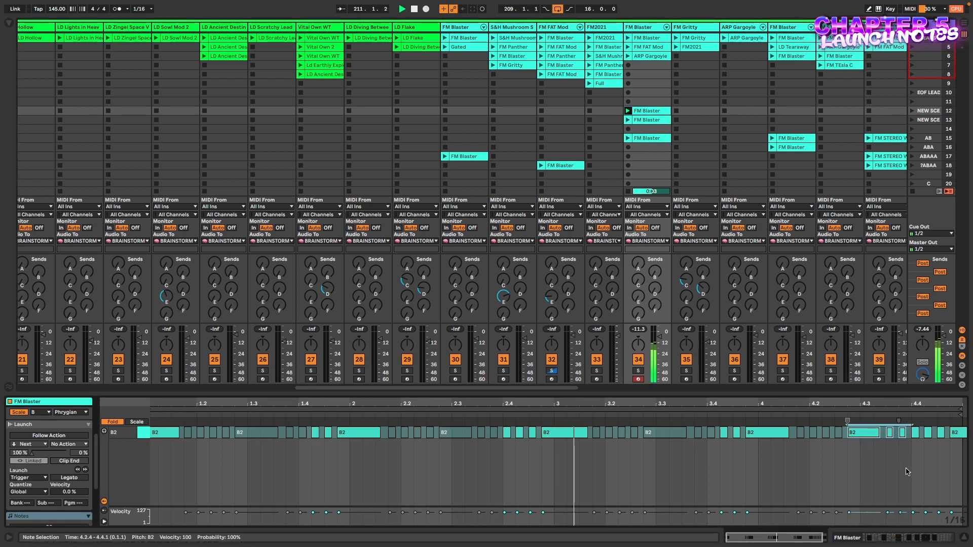